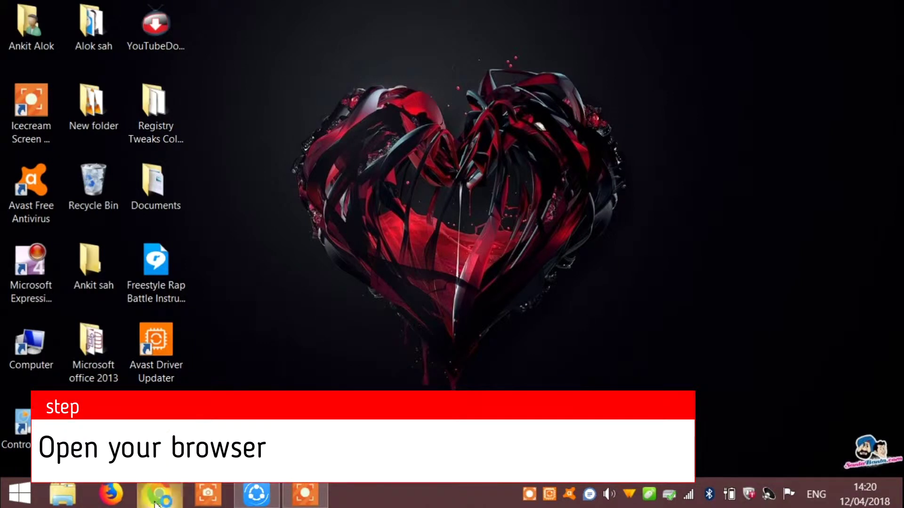
# Open Chrome maximized, search for 'youtube channel art' and show the image results.
pyautogui.click(157, 491)
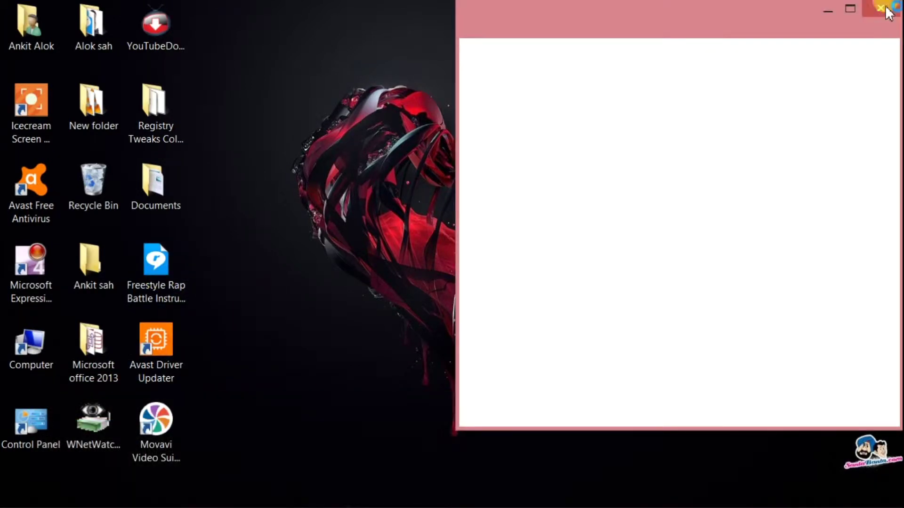
pyautogui.click(846, 7)
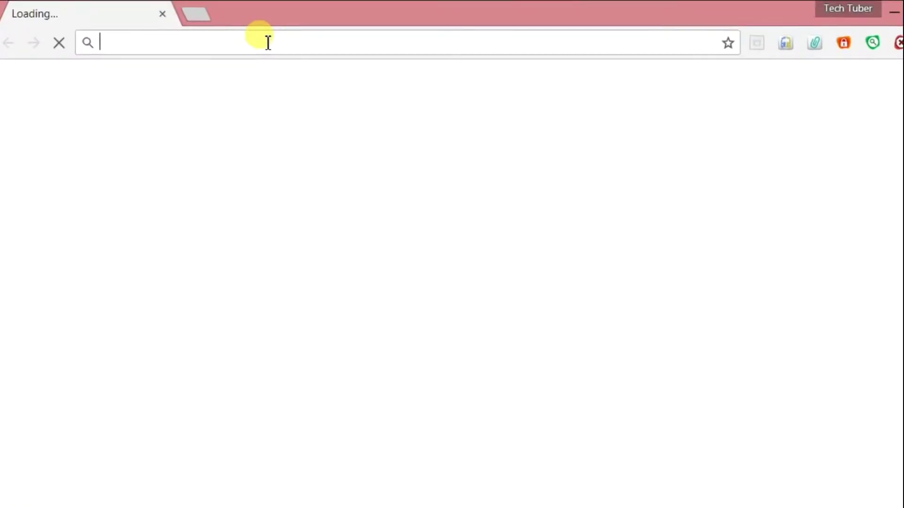
pyautogui.write('youtu')
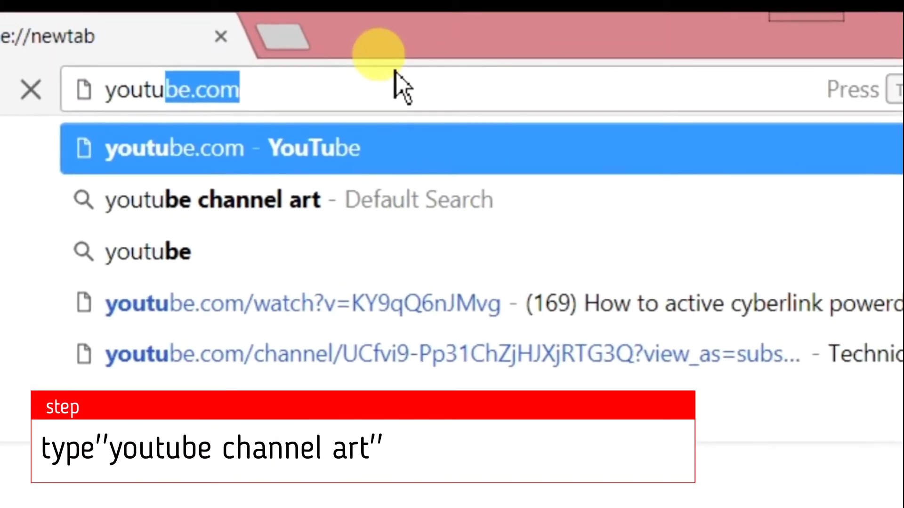
pyautogui.write('be ')
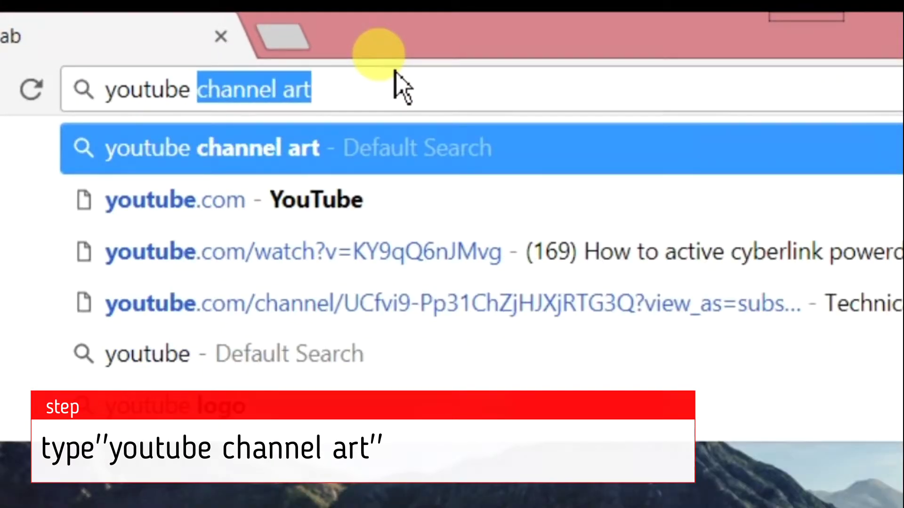
pyautogui.write('channel ar')
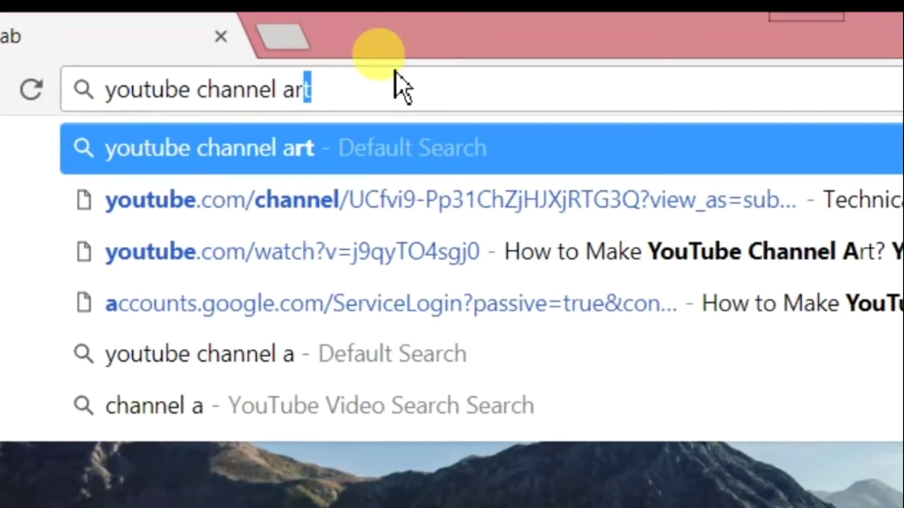
pyautogui.press('Return')
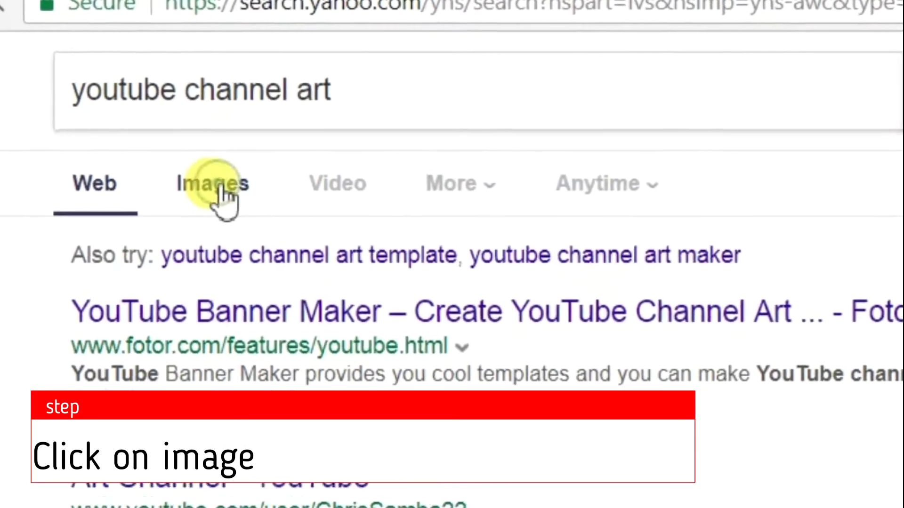
pyautogui.click(228, 195)
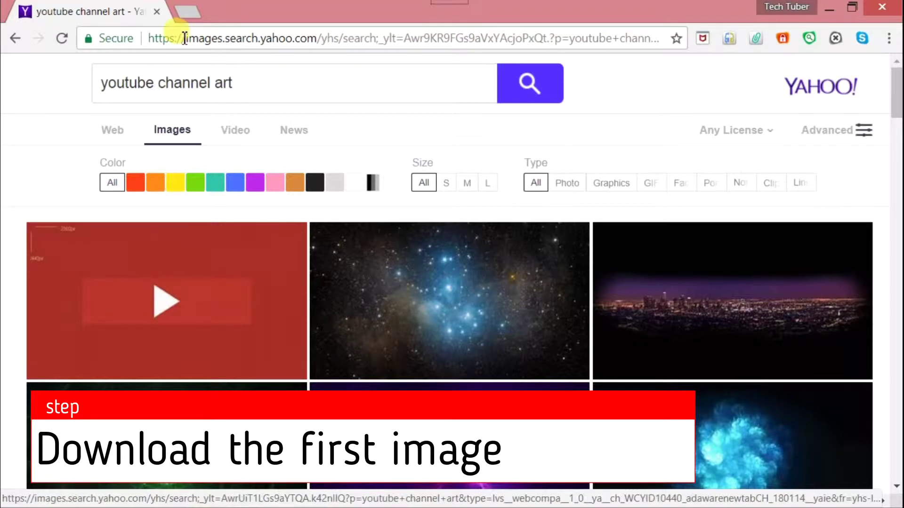
# Save the first channel-art image to the desktop as kf.jpg, then search Windows for PowerPoint.
pyautogui.click(162, 301)
pyautogui.rightClick(168, 284)
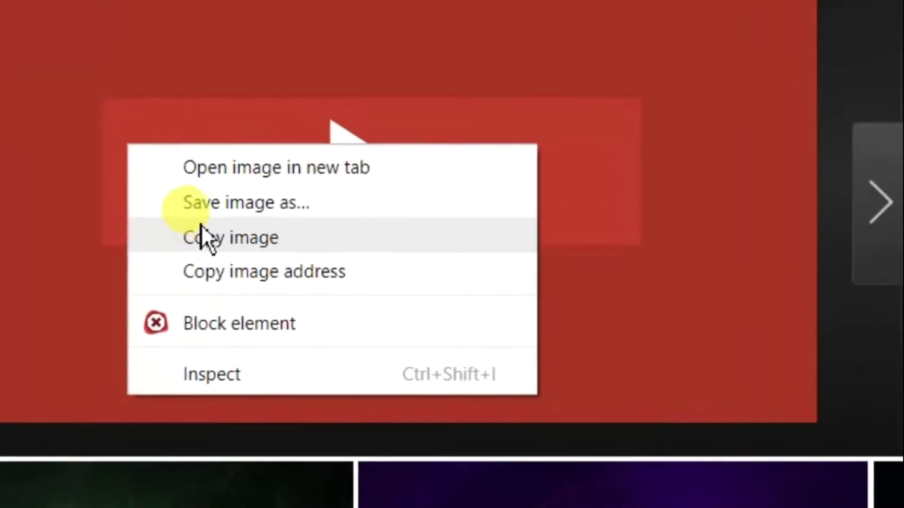
pyautogui.click(213, 273)
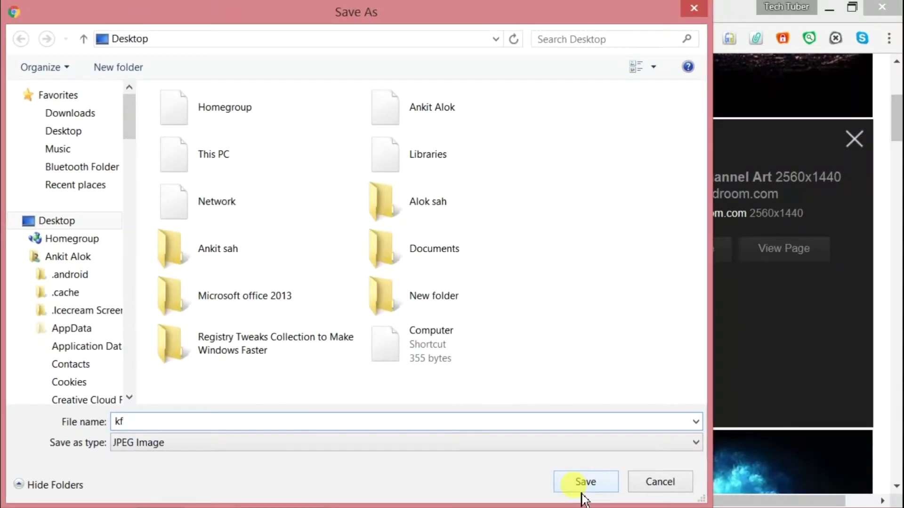
pyautogui.click(582, 489)
pyautogui.press('super+s')
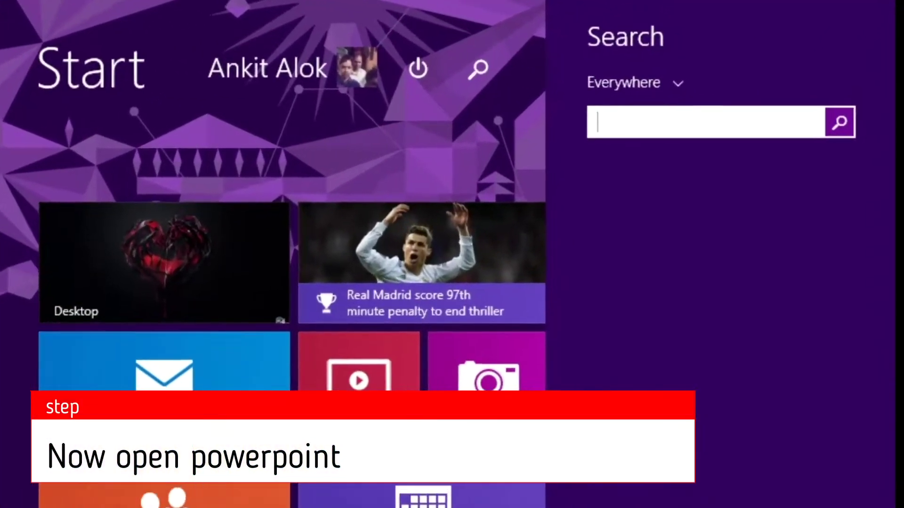
pyautogui.write('POWERPOINT')
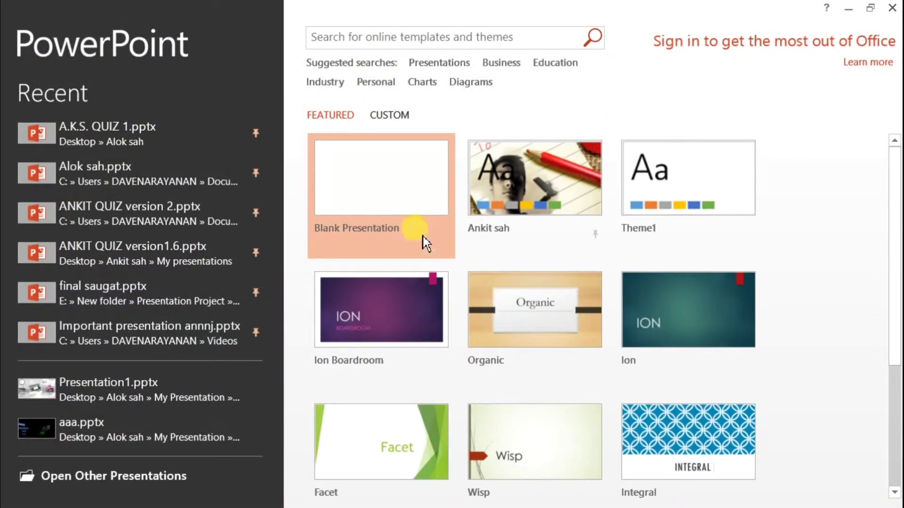
# Create a blank presentation and close the Office Activation Wizard.
pyautogui.click(401, 205)
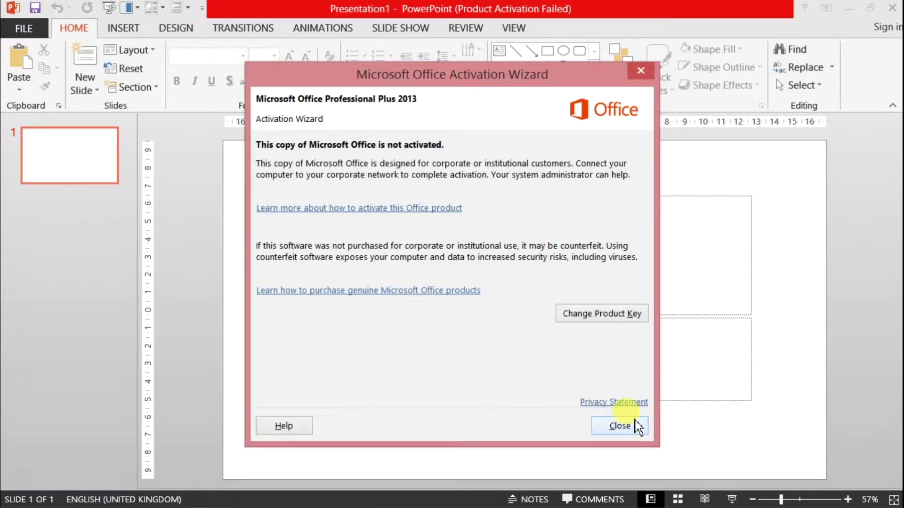
pyautogui.click(620, 425)
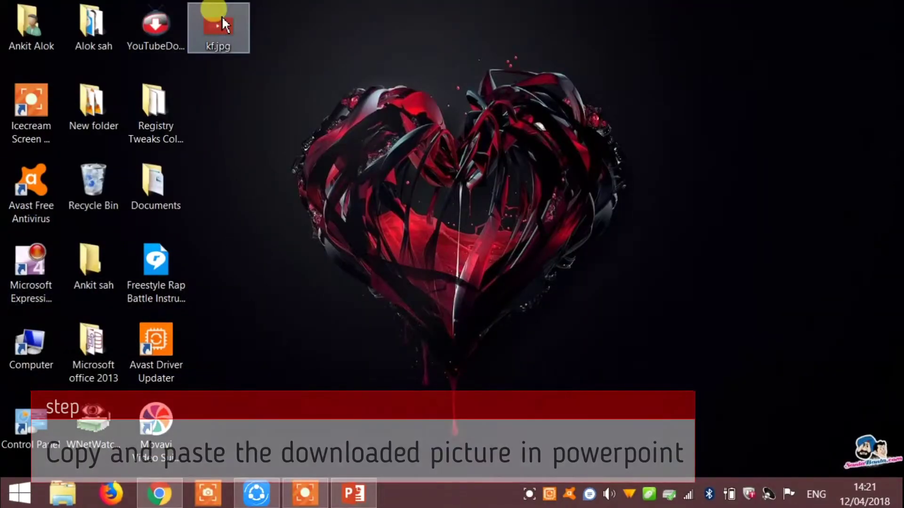
# Paste kf.jpg from the desktop onto slide 1 in place of the title and subtitle placeholders.
pyautogui.rightClick(217, 22)
pyautogui.click(278, 350)
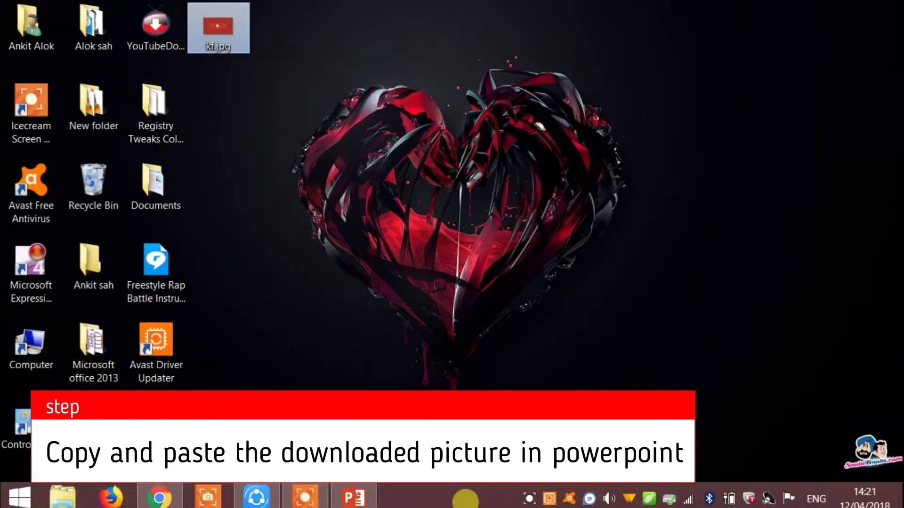
pyautogui.click(359, 494)
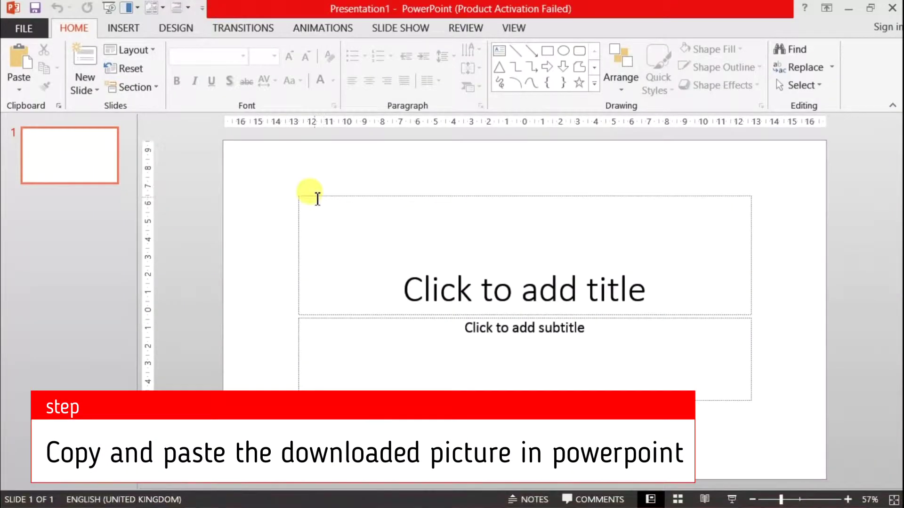
pyautogui.hotkey('ctrl', 'a')
pyautogui.press('Delete')
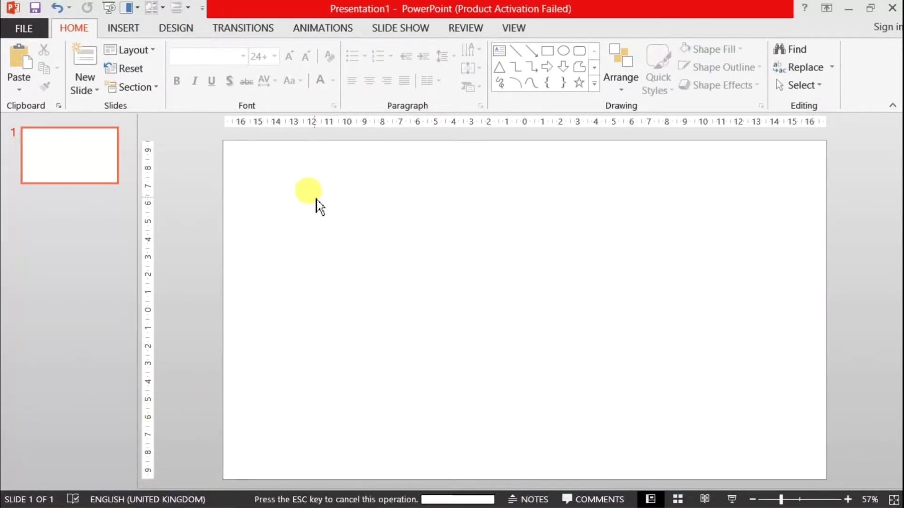
pyautogui.hotkey('ctrl', 'v')
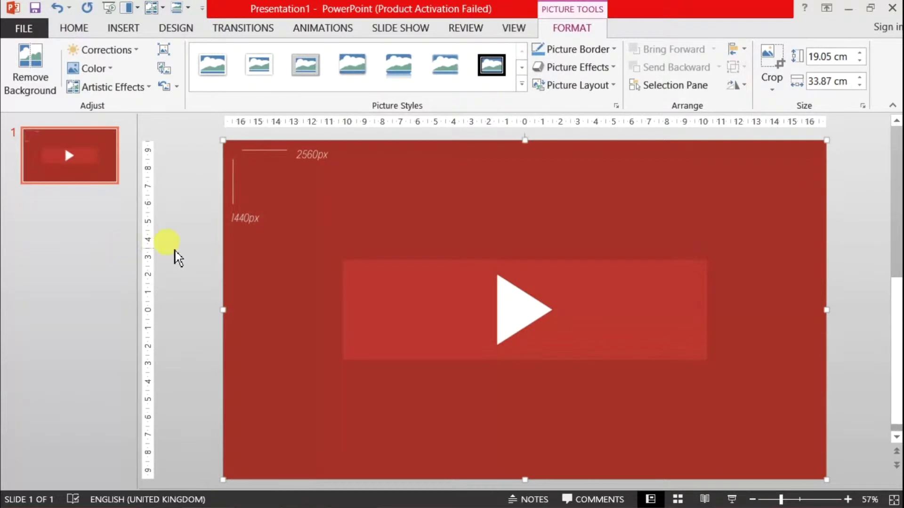
pyautogui.click(175, 250)
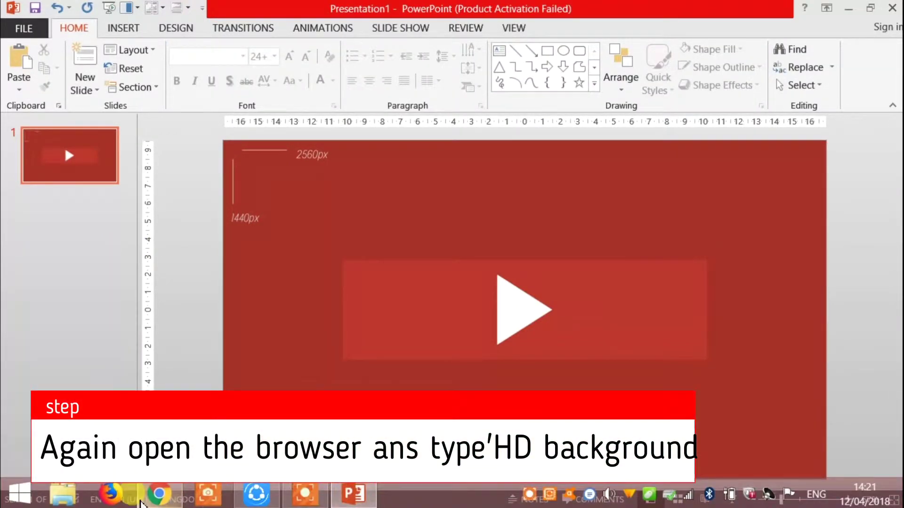
pyautogui.click(159, 495)
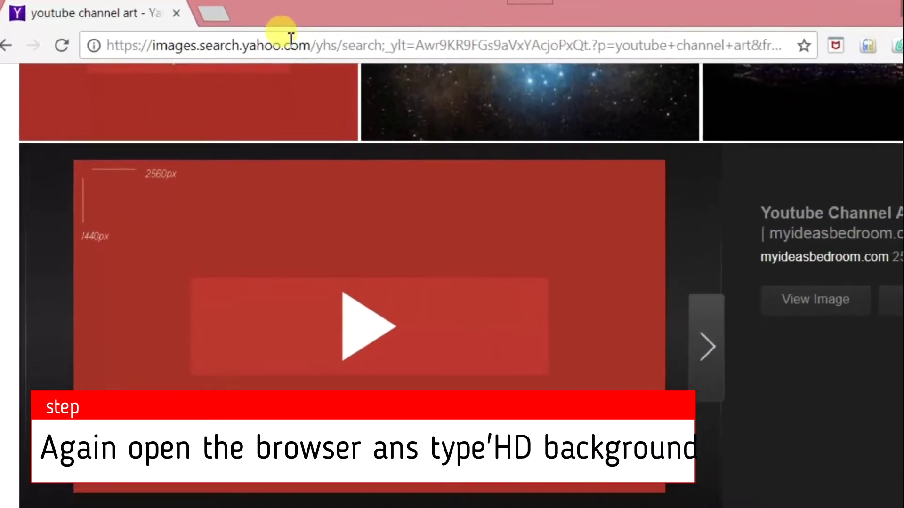
# Replace the address with an image search for 'hd background'.
pyautogui.moveTo(339, 53); pyautogui.dragTo(364, 52)
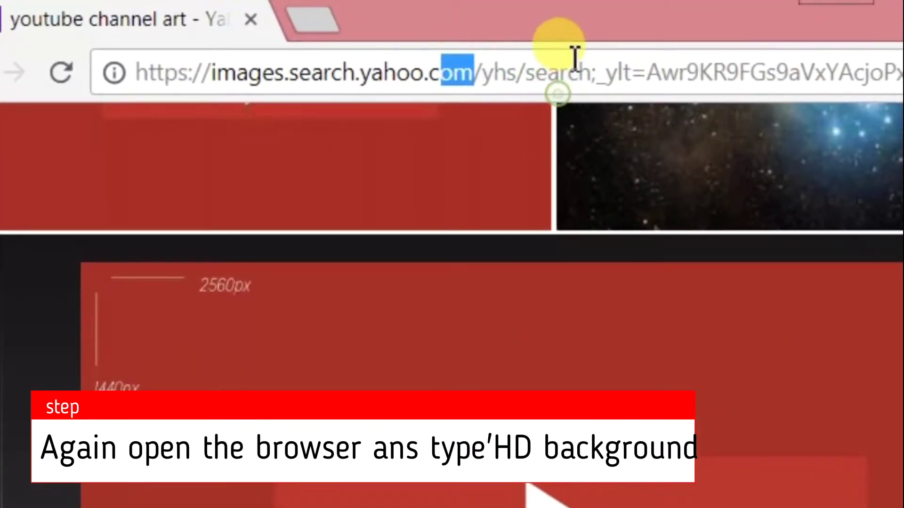
pyautogui.click(297, 69)
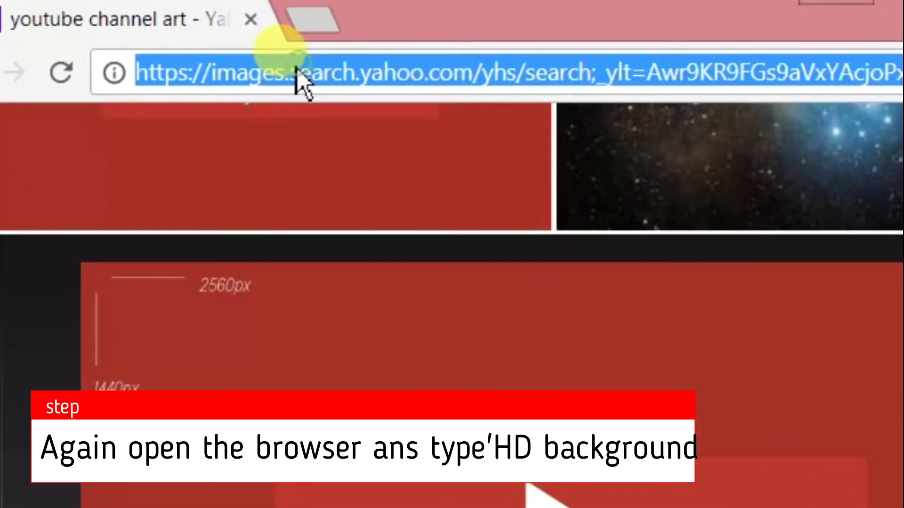
pyautogui.write('hd bac')
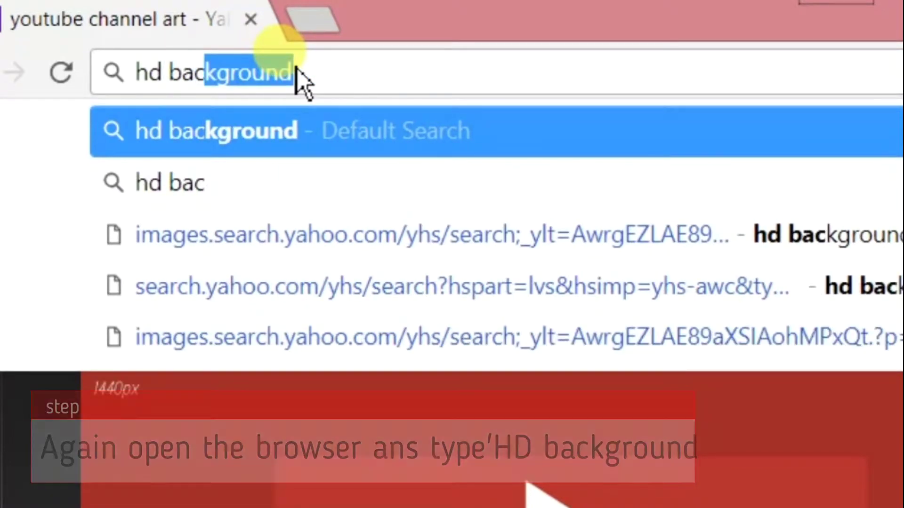
pyautogui.write('kgron')
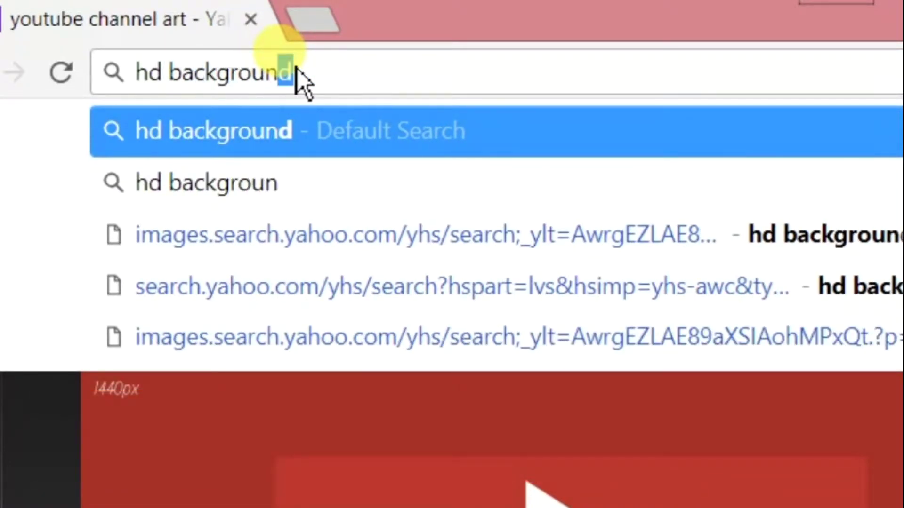
pyautogui.write('d')
pyautogui.press('Return')
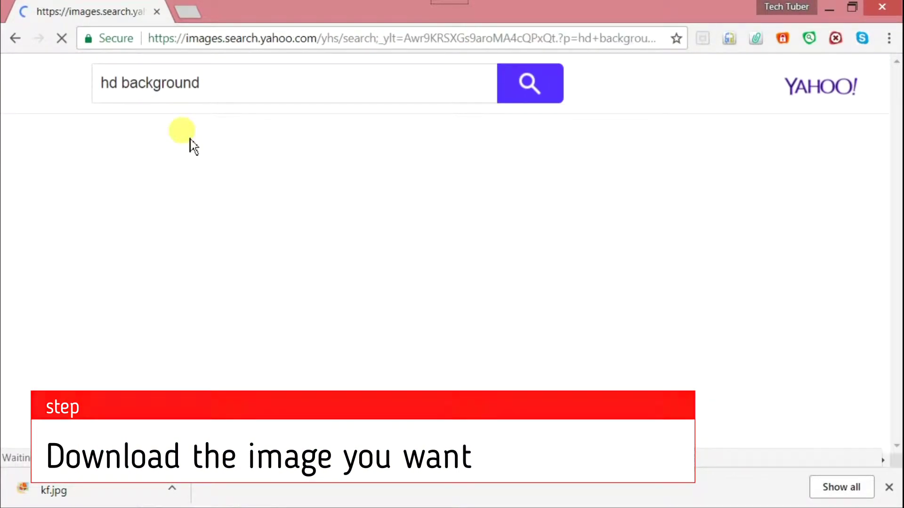
pyautogui.scroll(-2, 351, 243)
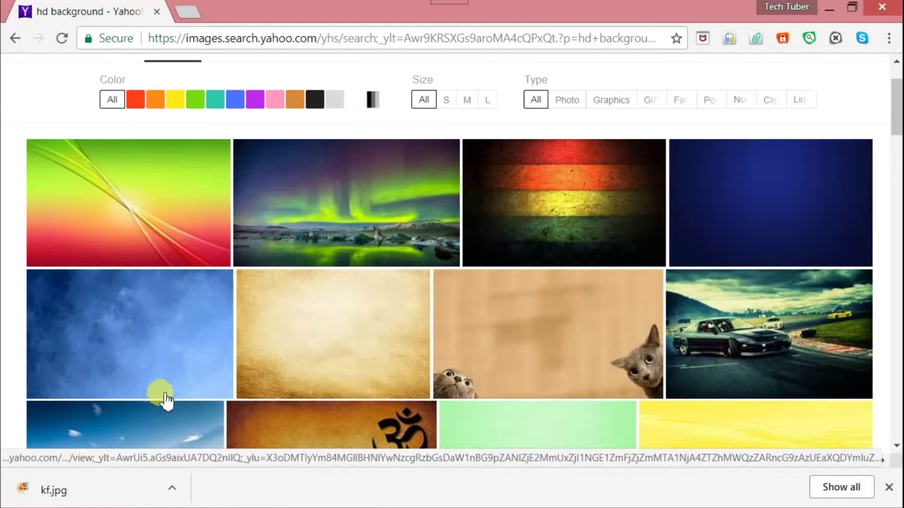
# Save the blue 'Studio Wallpaper HD' image as ff.jpg and minimize Chrome.
pyautogui.click(154, 357)
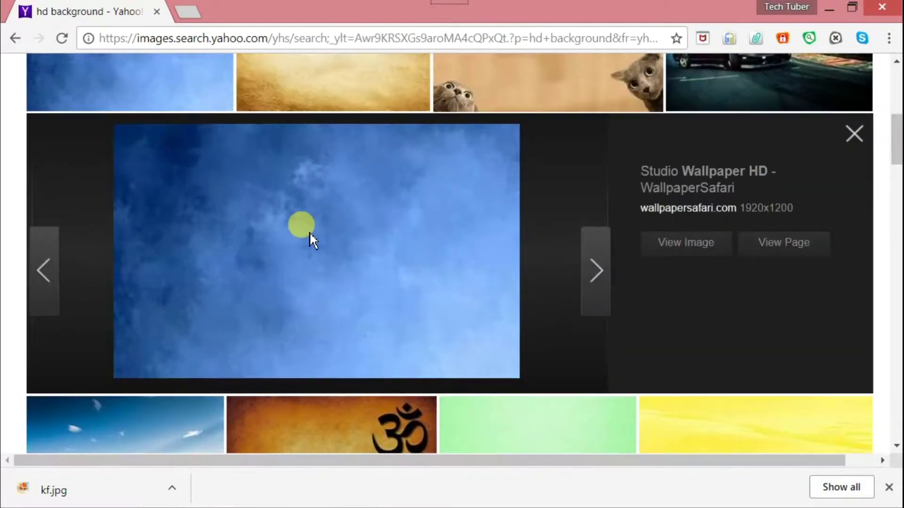
pyautogui.rightClick(310, 232)
pyautogui.click(334, 267)
pyautogui.write('ff')
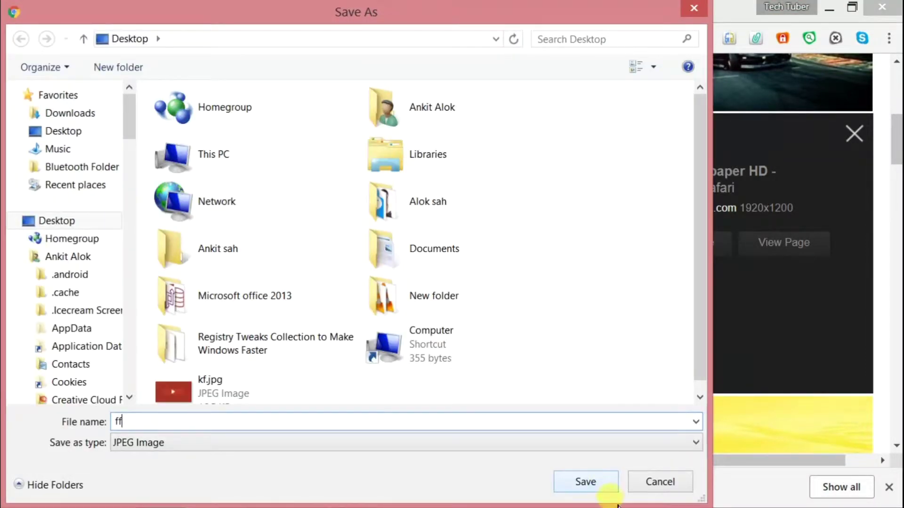
pyautogui.click(589, 490)
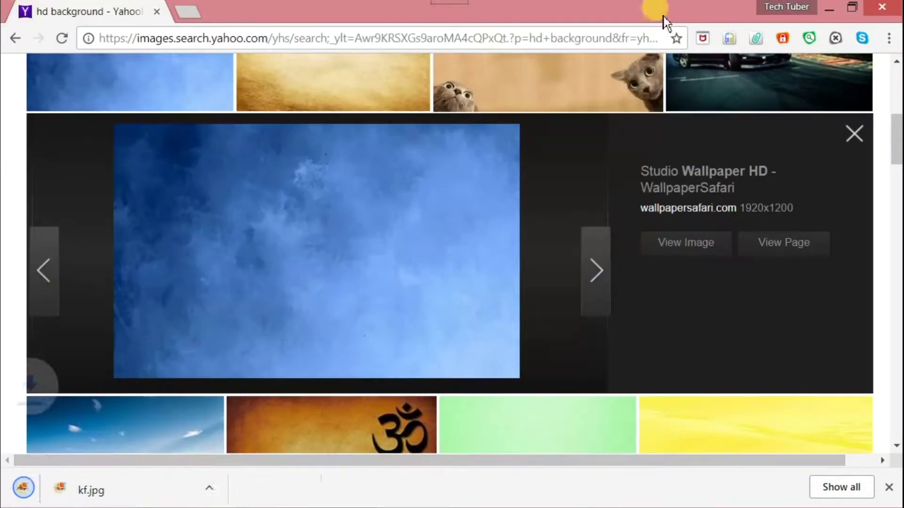
pyautogui.click(836, 15)
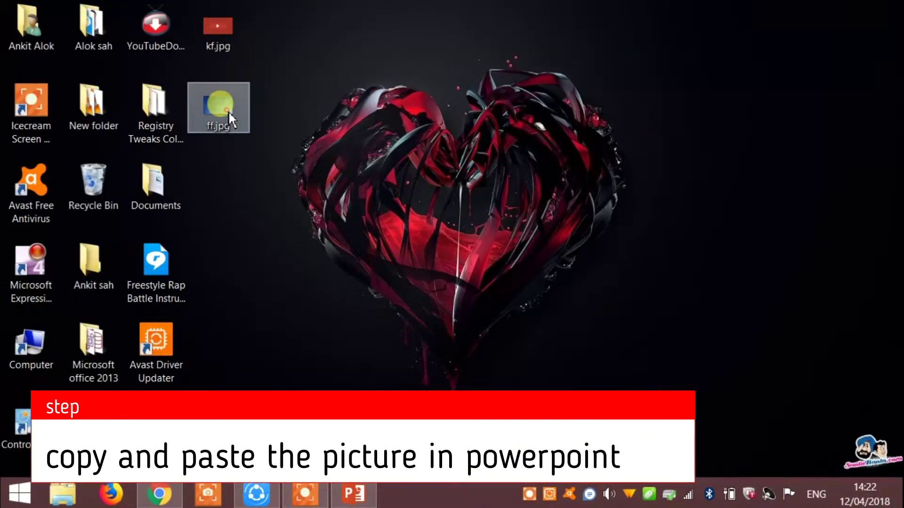
# Drag the ff.jpg wallpaper from the desktop onto the PowerPoint slide.
pyautogui.rightClick(228, 111)
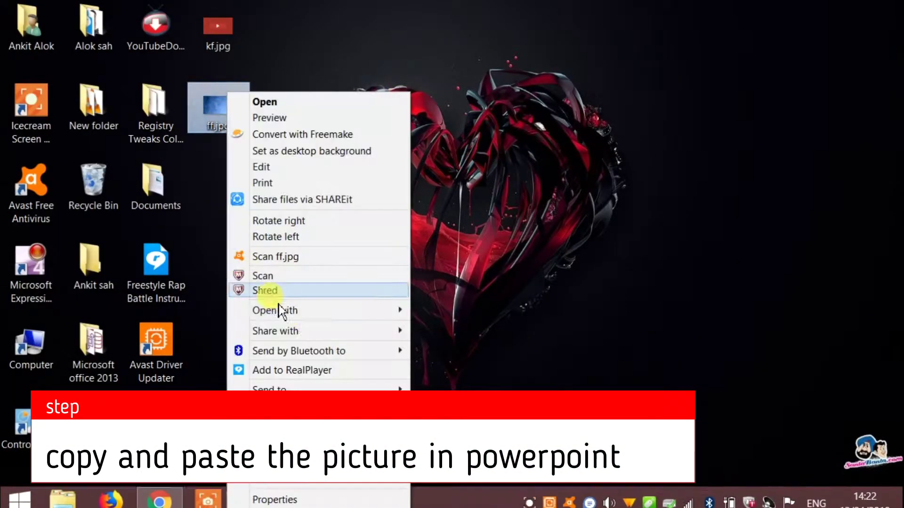
pyautogui.click(264, 424)
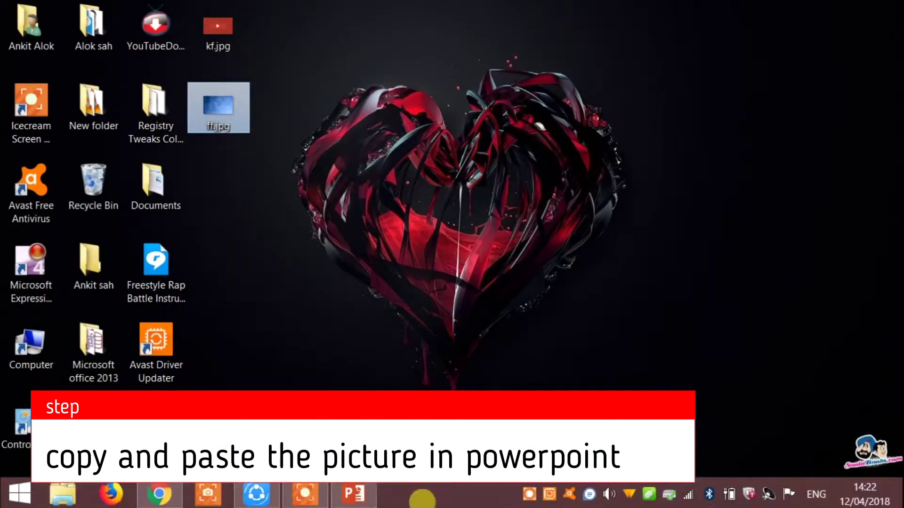
pyautogui.click(336, 499)
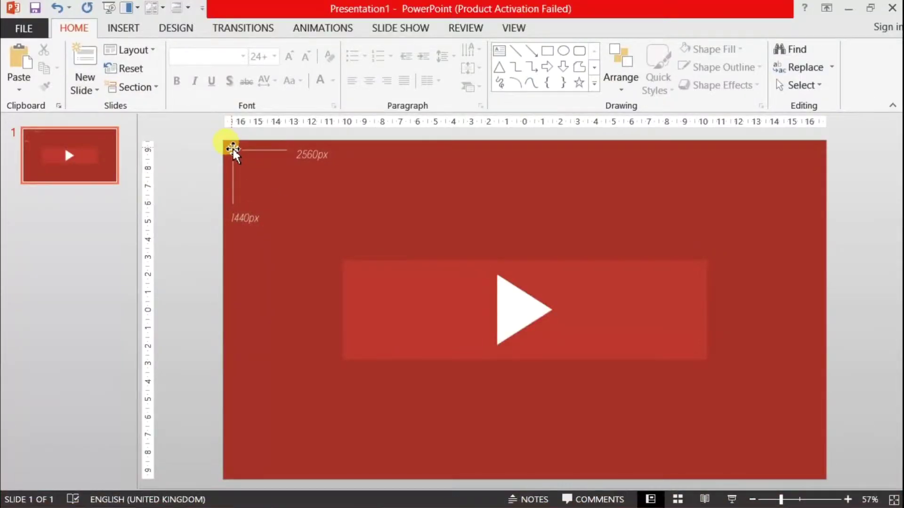
pyautogui.moveTo(272, 207); pyautogui.dragTo(272, 210)
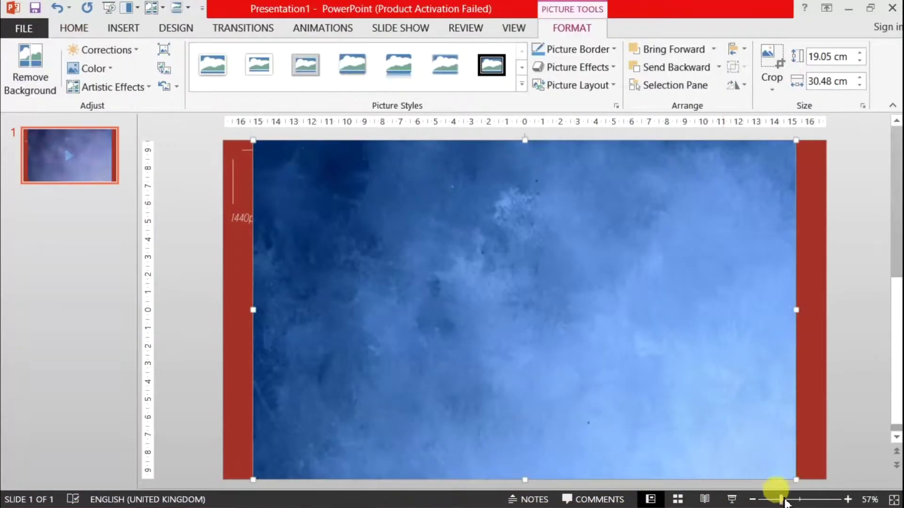
# At 42% zoom, widen the wallpaper to 32.95 cm and centre it on the slide.
pyautogui.click(771, 500)
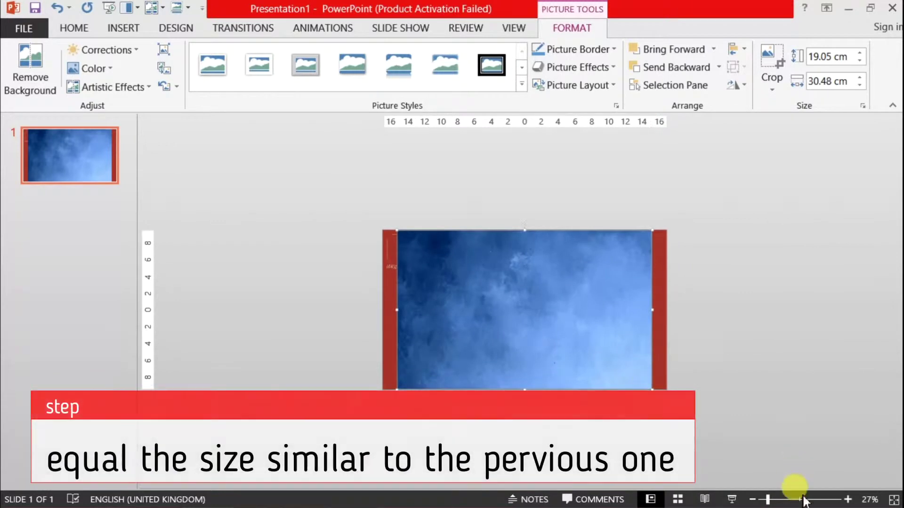
pyautogui.click(774, 501)
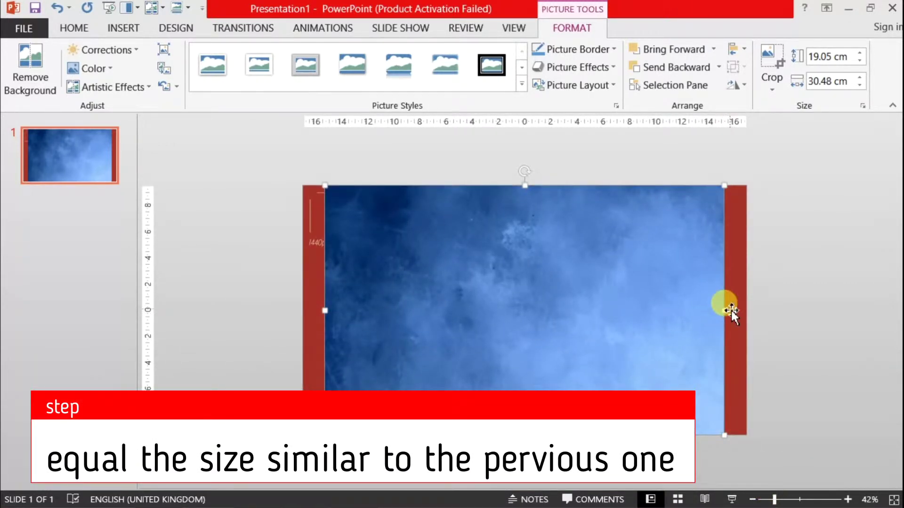
pyautogui.moveTo(730, 311); pyautogui.dragTo(748, 311)
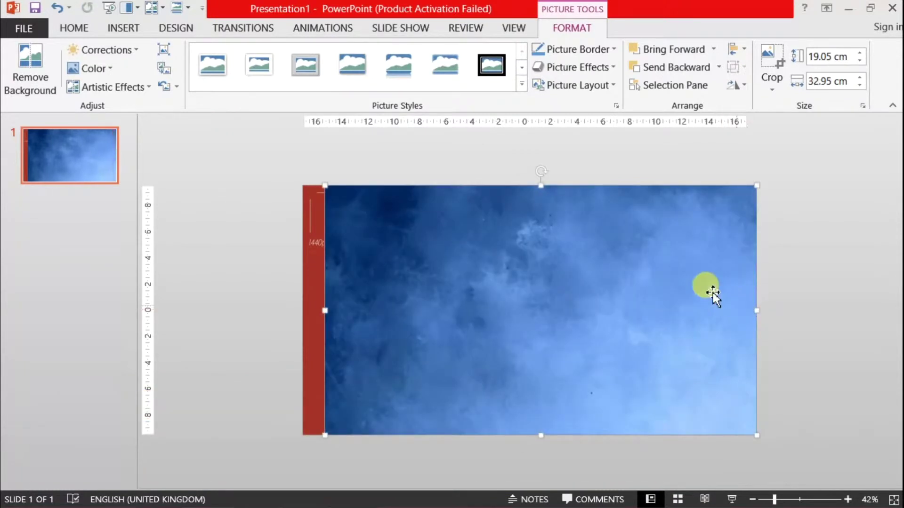
pyautogui.moveTo(609, 290)
pyautogui.mouseDown()
pyautogui.moveTo(716, 277)
pyautogui.moveTo(668, 286)
pyautogui.moveTo(671, 293)
pyautogui.mouseUp()
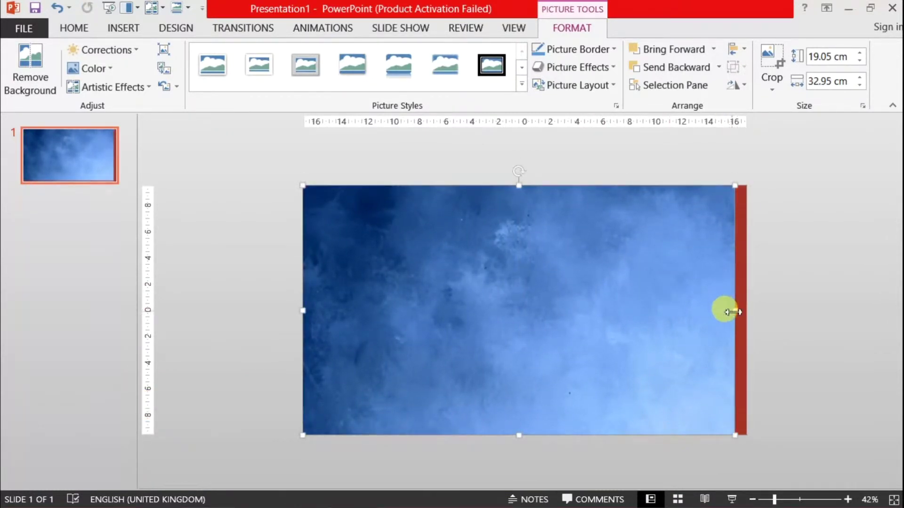
# Widen the blue wallpaper to 33.87 cm and send it behind the red channel art.
pyautogui.moveTo(736, 313); pyautogui.dragTo(746, 309)
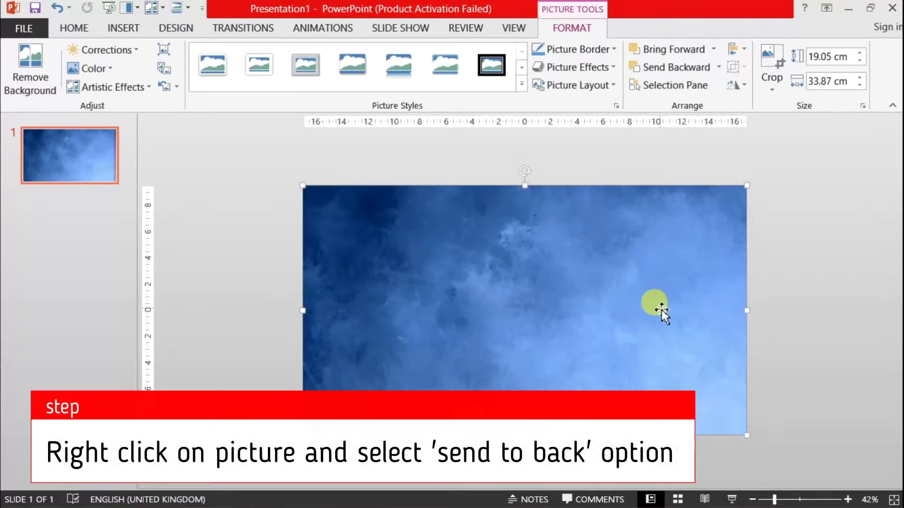
pyautogui.rightClick(656, 303)
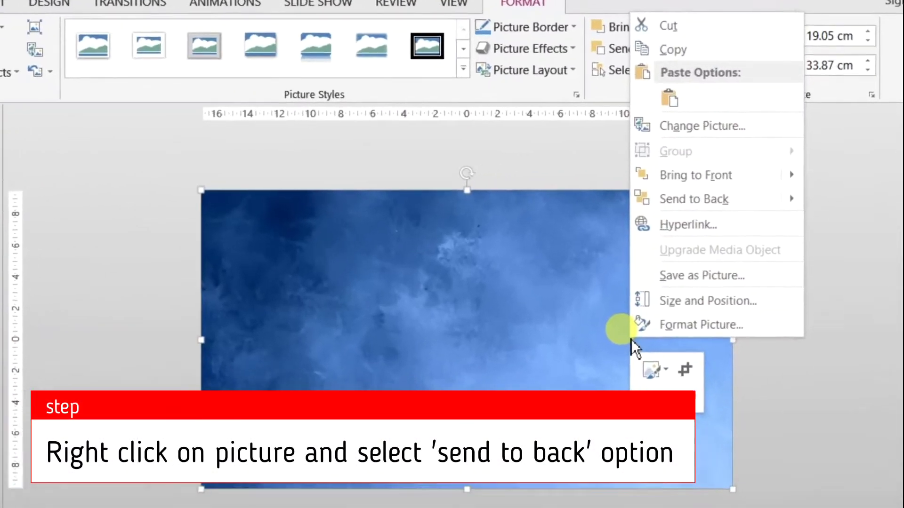
pyautogui.moveTo(611, 225)
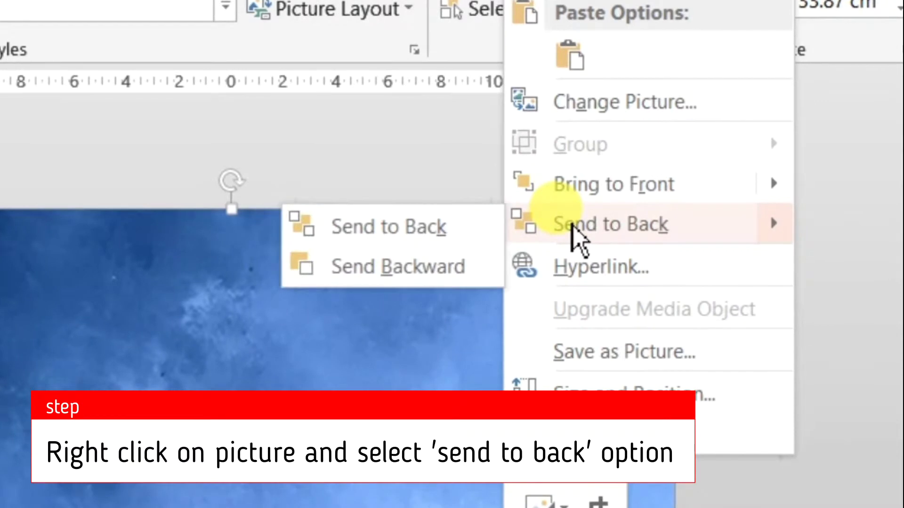
pyautogui.click(572, 226)
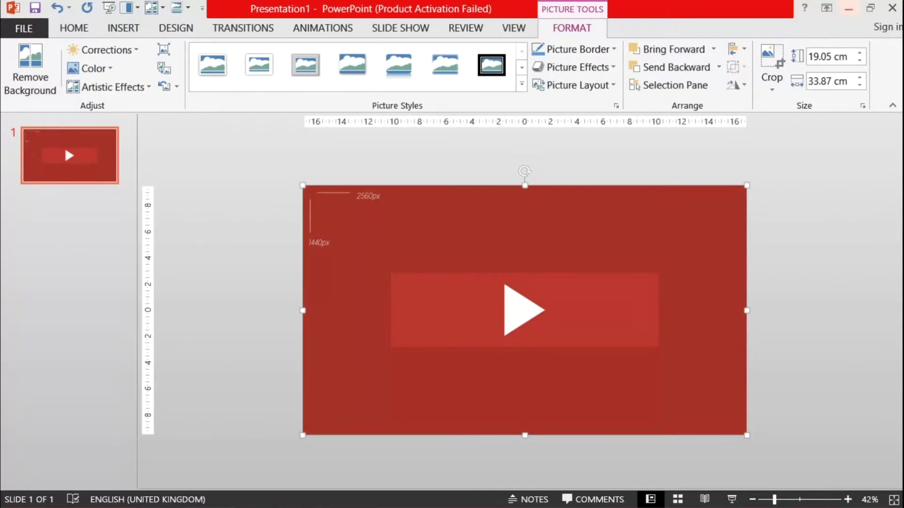
pyautogui.click(839, 7)
# Open the 'Drawing,frames, posters and edited photo' folder maximized and scroll to the logos.
pyautogui.doubleClick(92, 31)
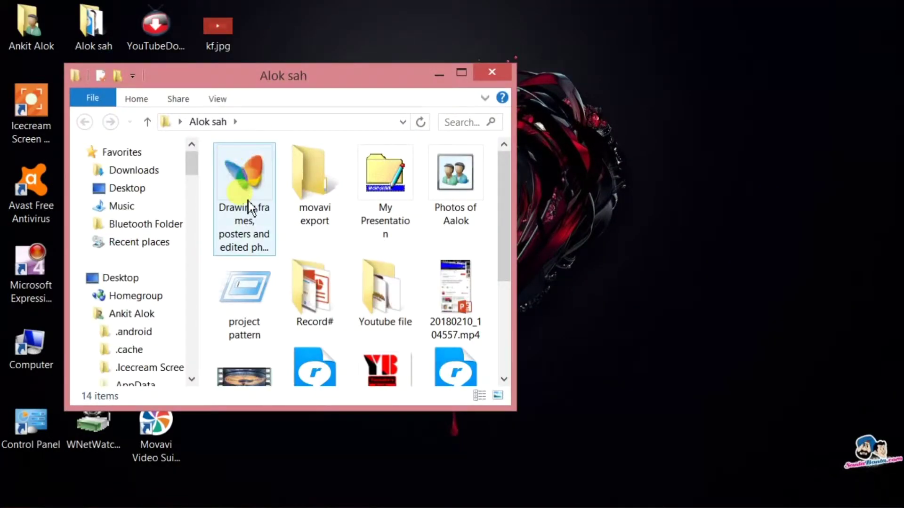
pyautogui.doubleClick(248, 201)
pyautogui.click(462, 74)
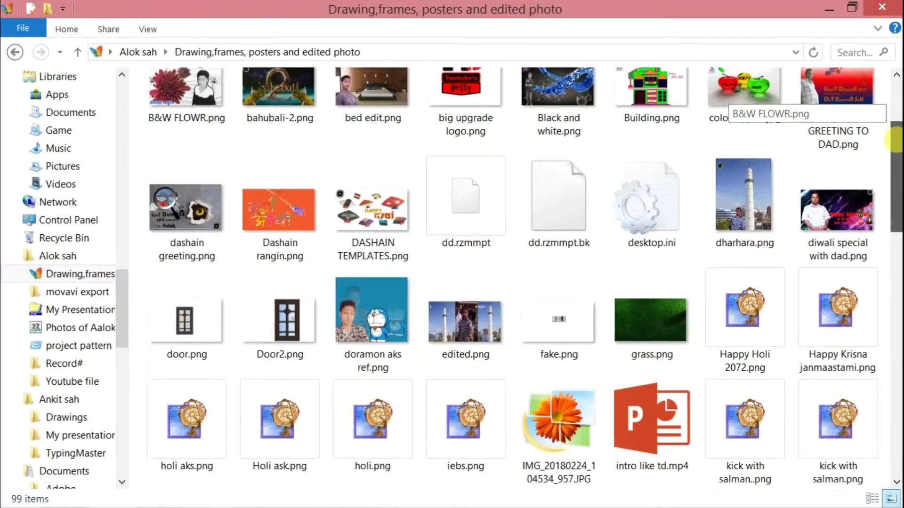
pyautogui.moveTo(895, 99); pyautogui.dragTo(895, 124)
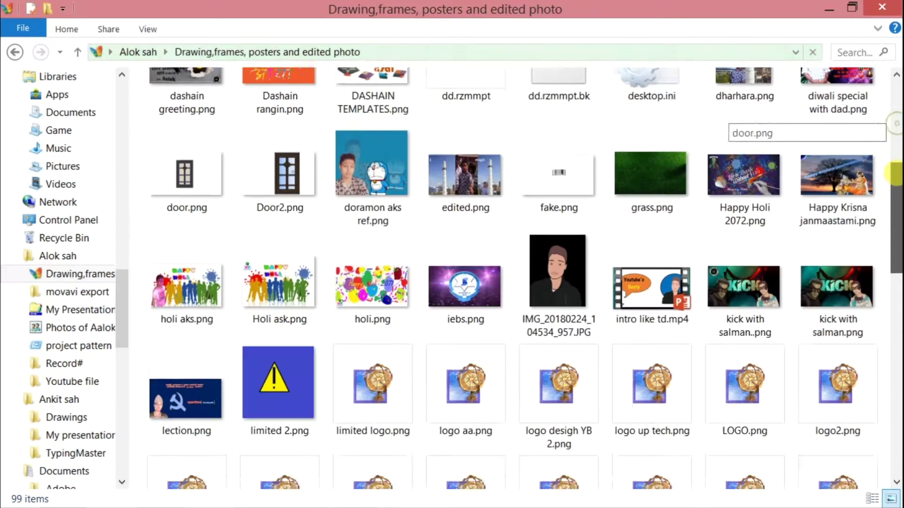
pyautogui.moveTo(895, 137); pyautogui.dragTo(899, 228)
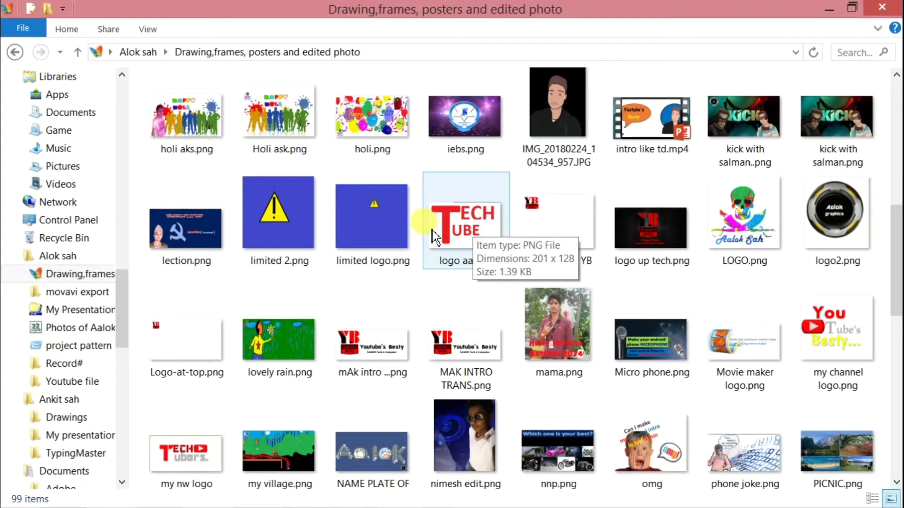
# Copy logo2.png, after briefly previewing limited logo.png in an image editor.
pyautogui.click(821, 241)
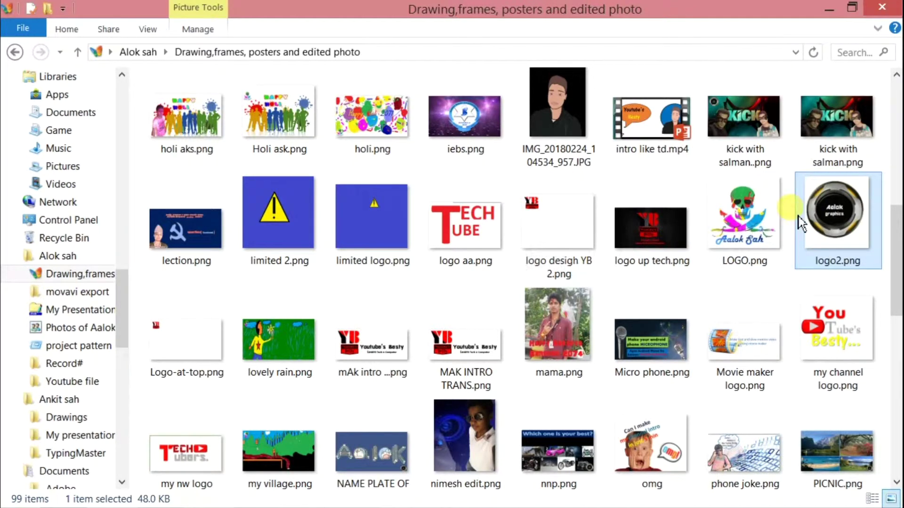
pyautogui.doubleClick(379, 212)
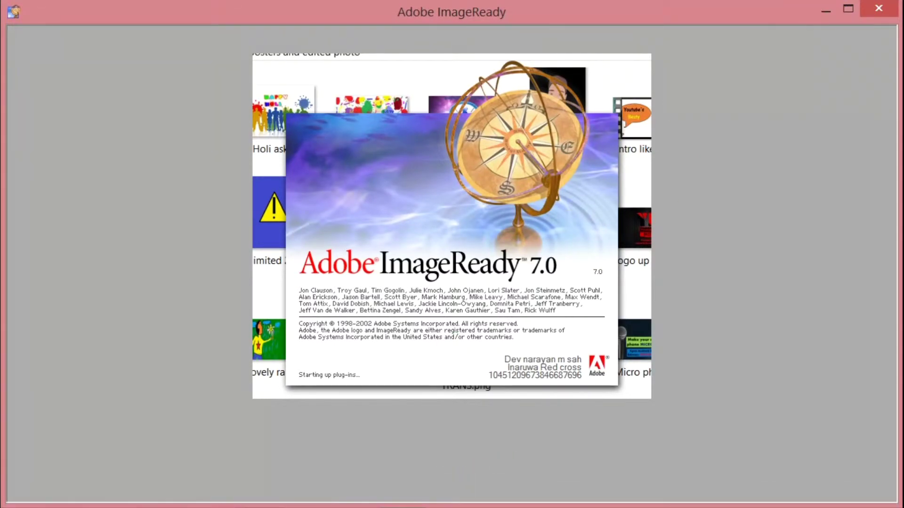
pyautogui.click(403, 502)
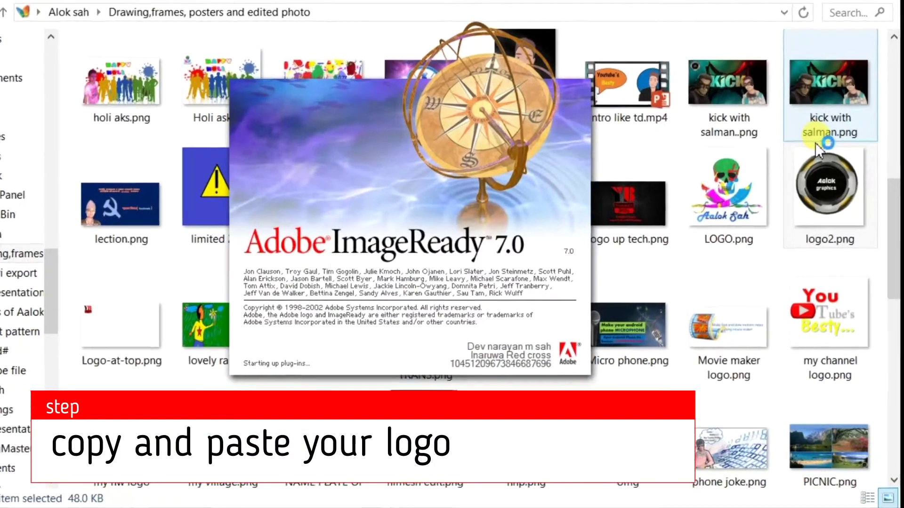
pyautogui.click(829, 198)
pyautogui.rightClick(767, 9)
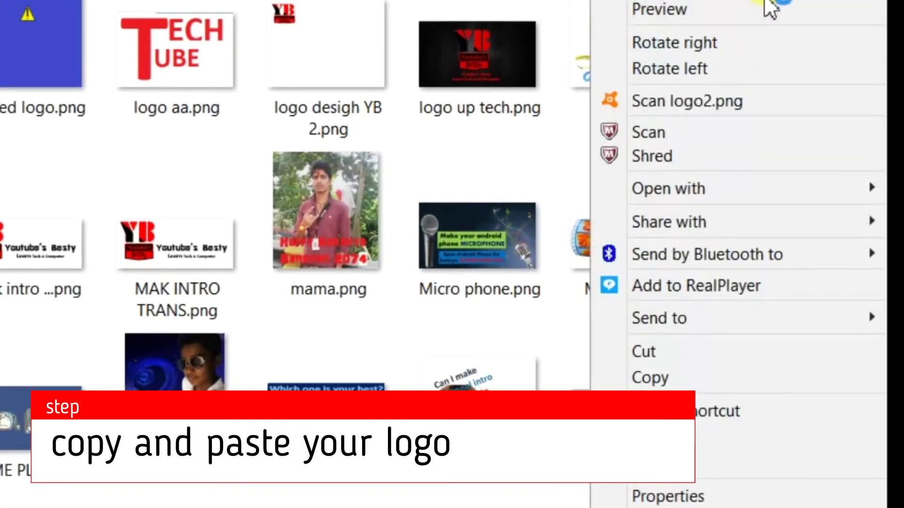
pyautogui.click(650, 378)
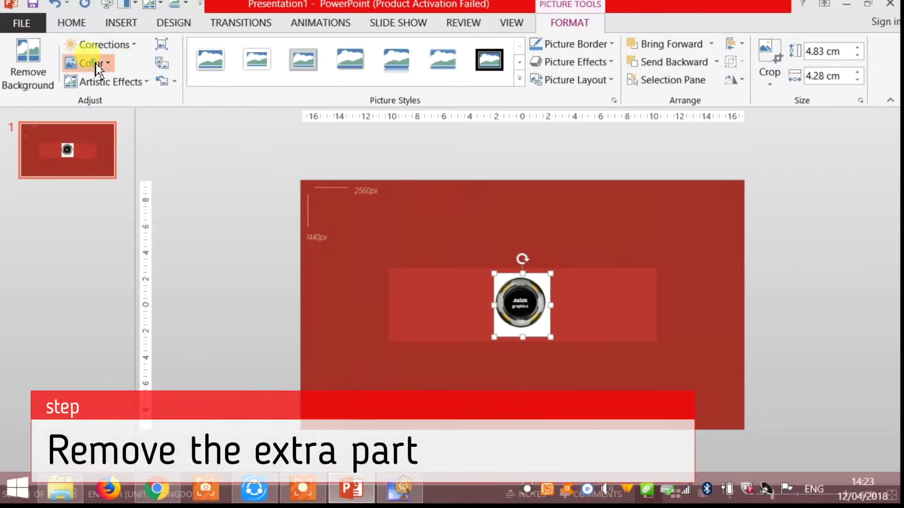
# Remove the logo's white background and keep the changes.
pyautogui.click(89, 63)
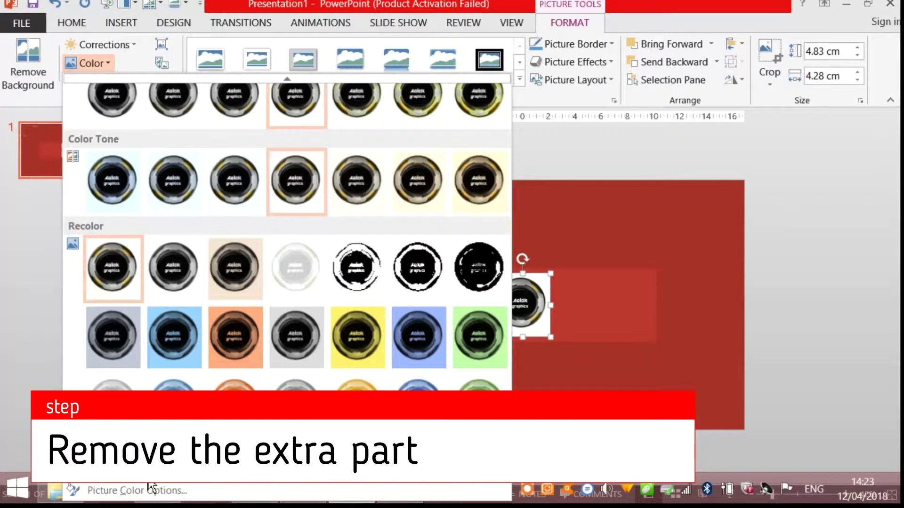
pyautogui.click(371, 380)
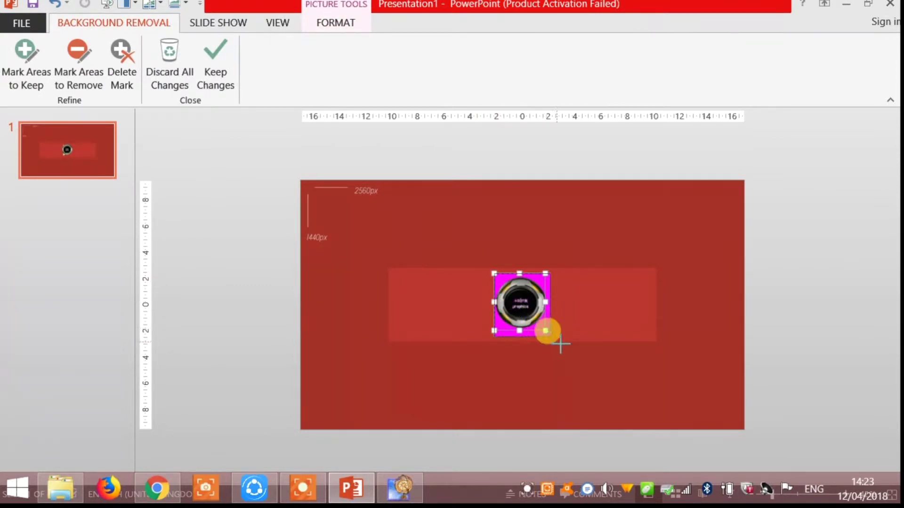
pyautogui.click(207, 53)
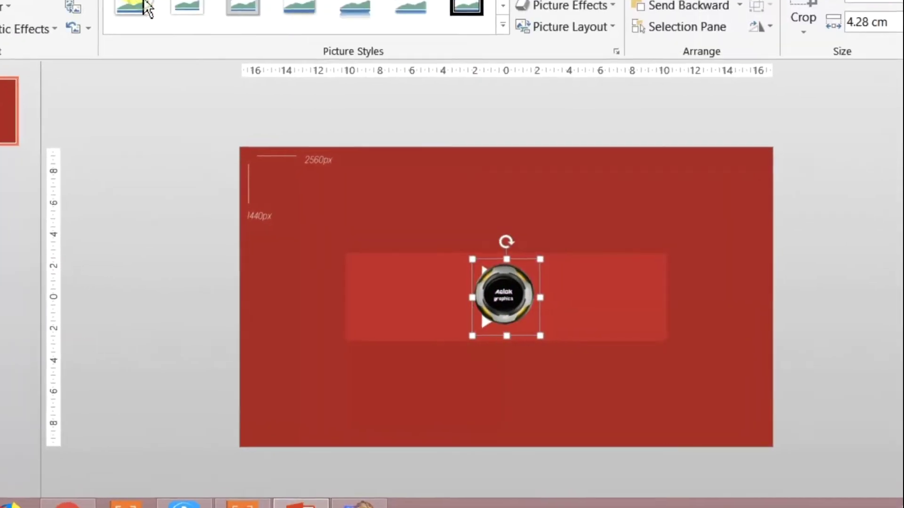
# Move the logo left of the play triangle and enlarge it slightly.
pyautogui.moveTo(479, 294); pyautogui.dragTo(232, 293)
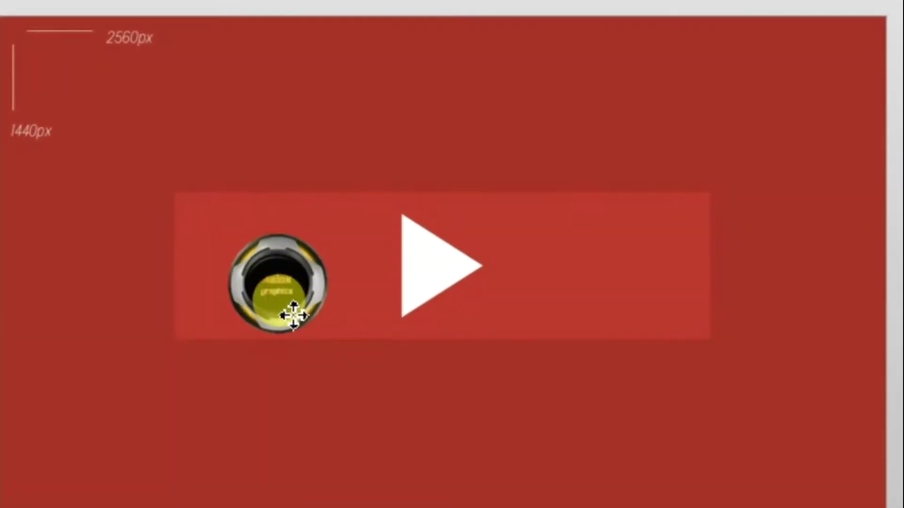
pyautogui.moveTo(232, 293); pyautogui.dragTo(242, 291)
pyautogui.moveTo(293, 335); pyautogui.dragTo(312, 343)
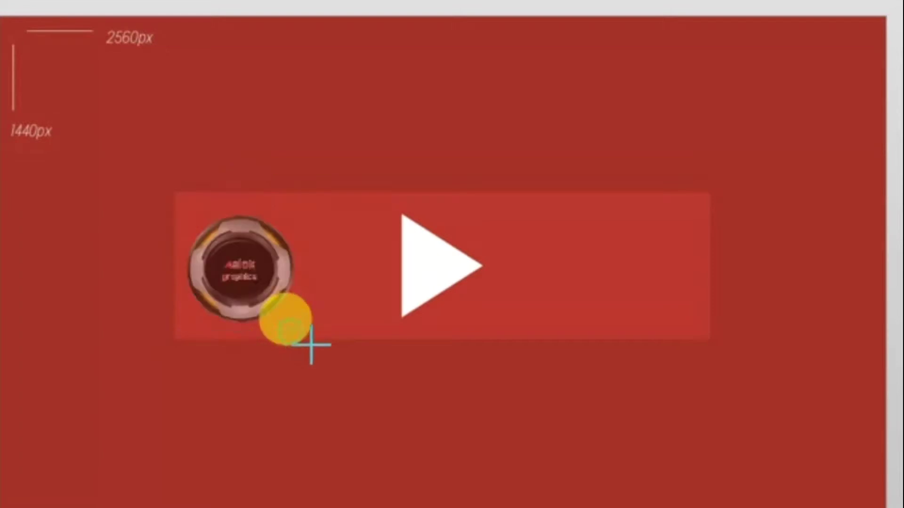
pyautogui.moveTo(268, 299); pyautogui.dragTo(272, 297)
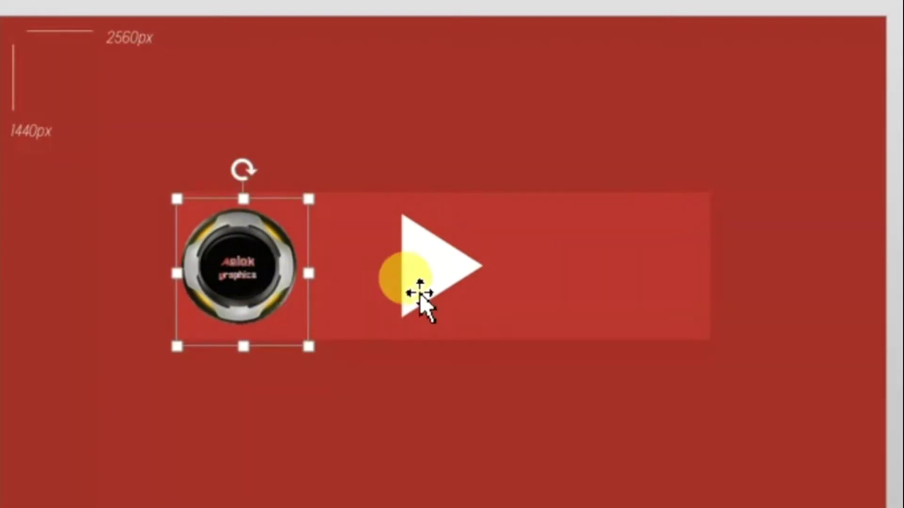
pyautogui.click(332, 162)
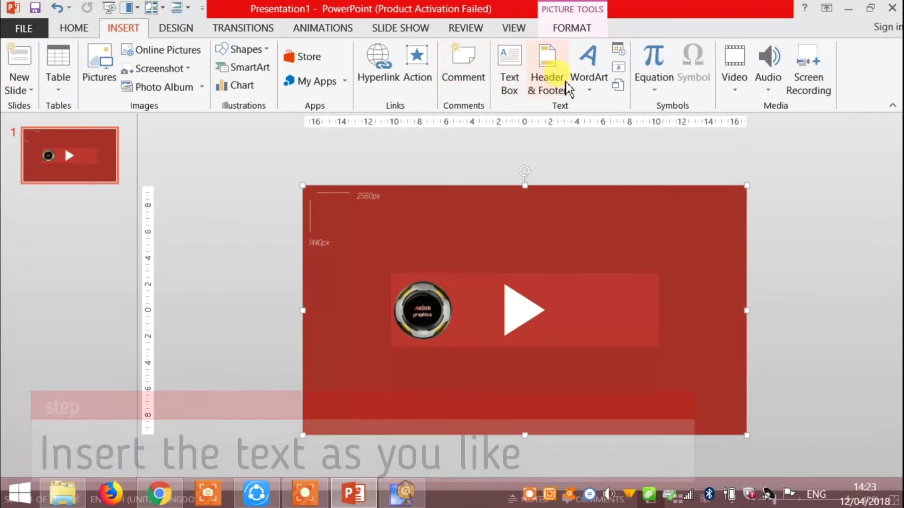
# Insert a first-style WordArt beside the logo reading 'Aalok graphis', then select its text.
pyautogui.click(589, 89)
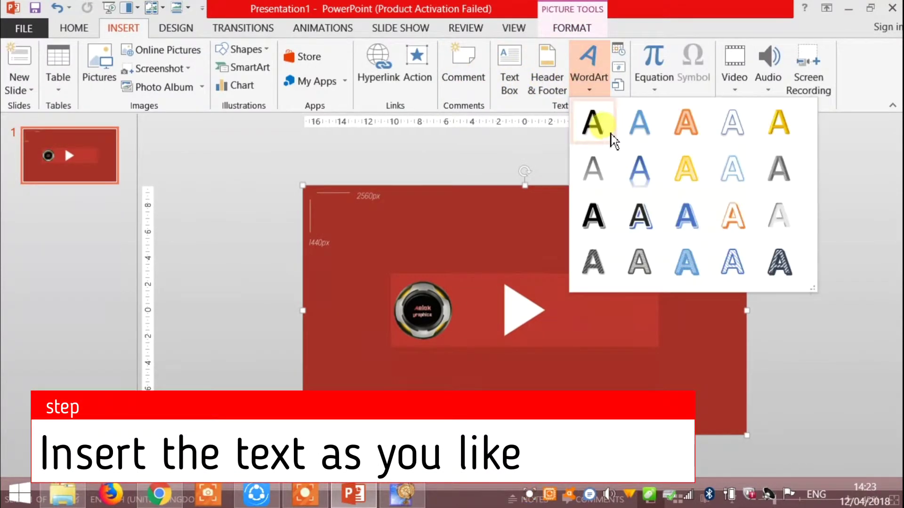
pyautogui.click(592, 123)
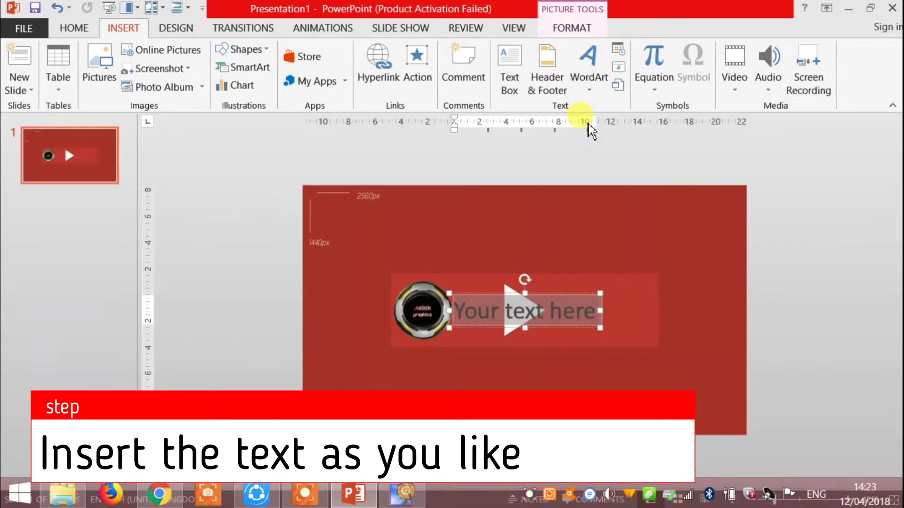
pyautogui.press('Delete')
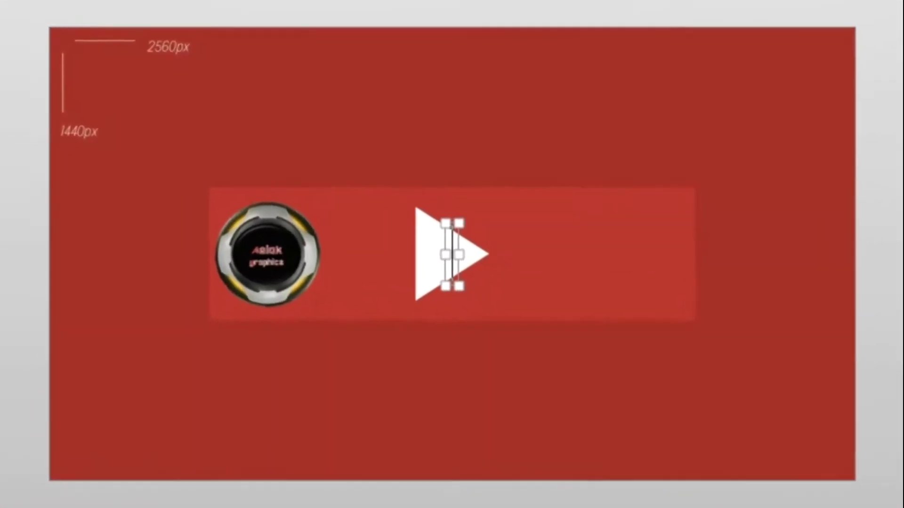
pyautogui.write('Aalok graphics')
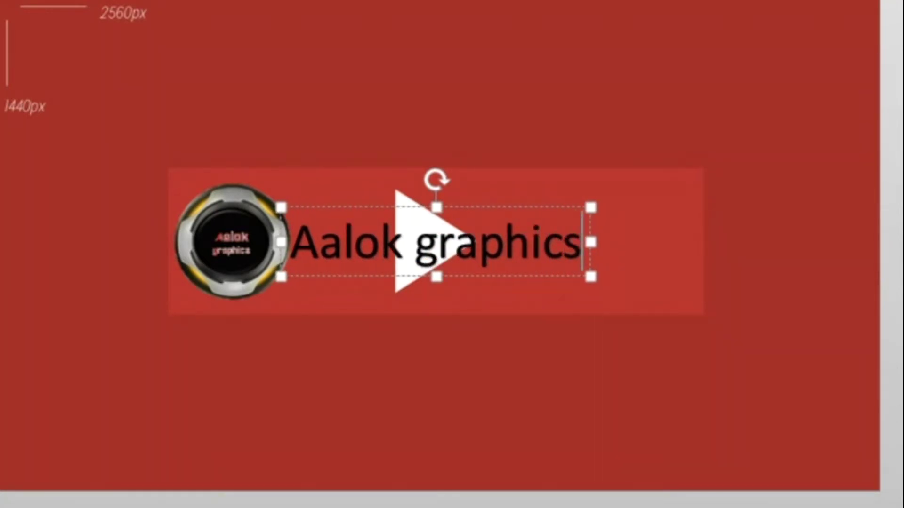
pyautogui.write('a')
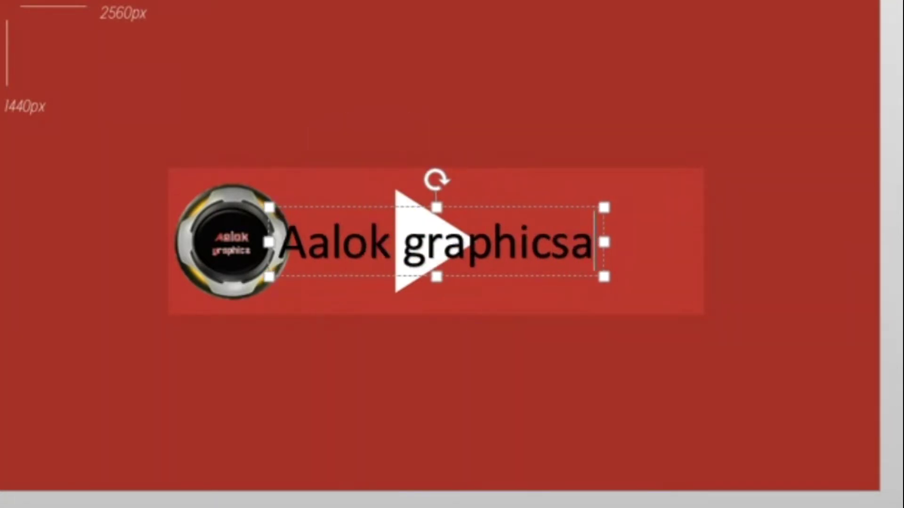
pyautogui.press('BackSpace')
pyautogui.press('BackSpace')
pyautogui.press('BackSpace')
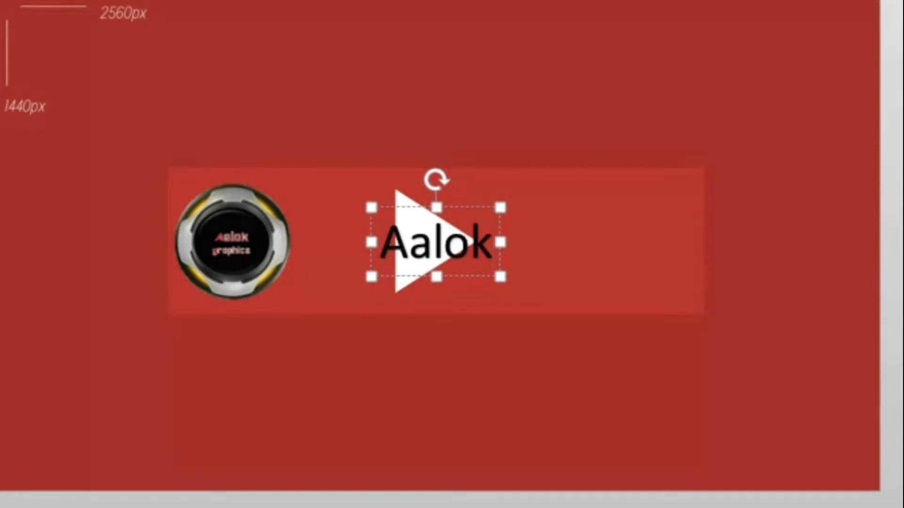
pyautogui.write(' grap')
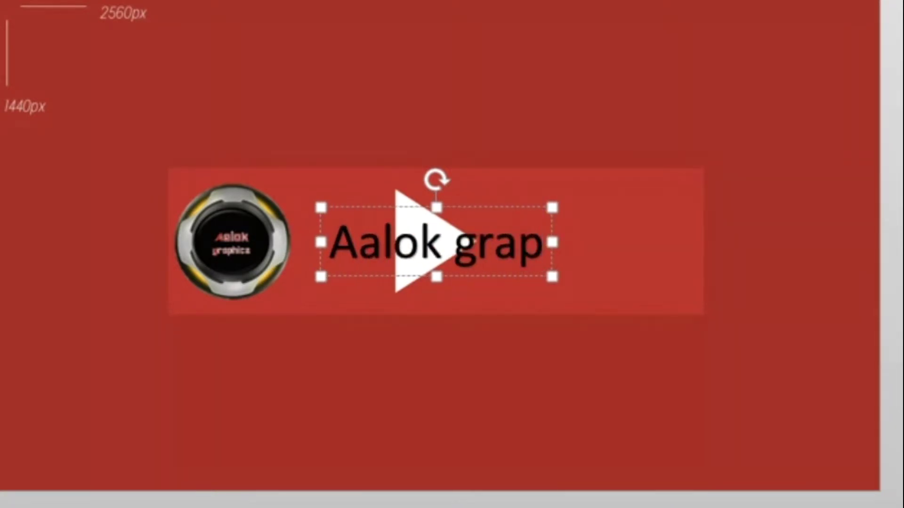
pyautogui.write('his')
pyautogui.hotkey('ctrl', 'a')
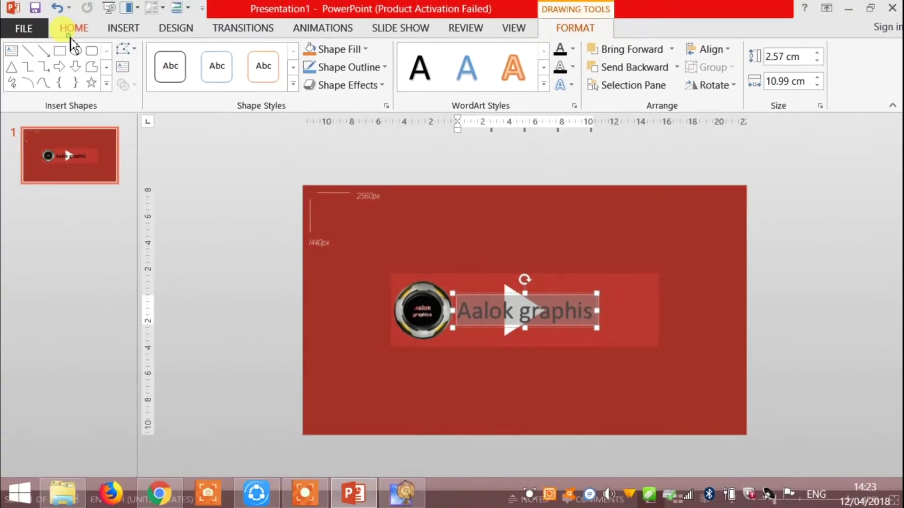
pyautogui.click(76, 29)
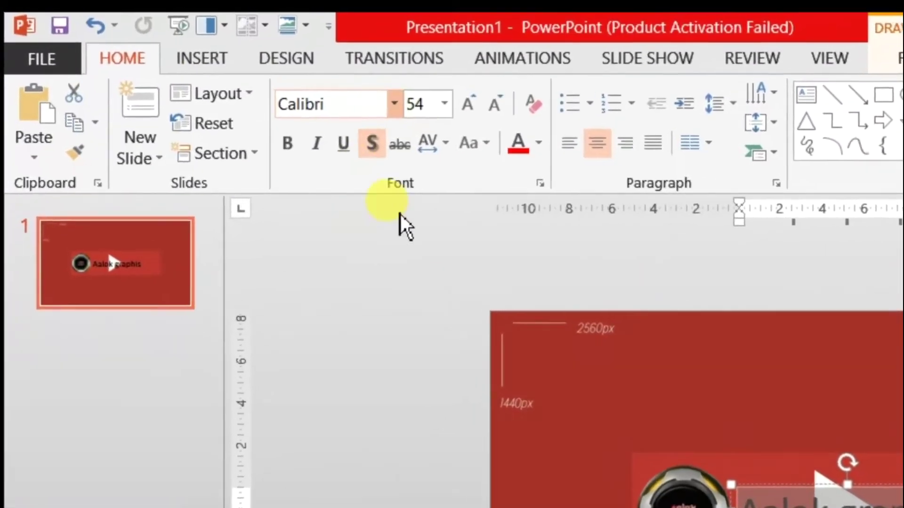
# Change the channel name font to AR CENA and drag it up above the play icon.
pyautogui.click(332, 84)
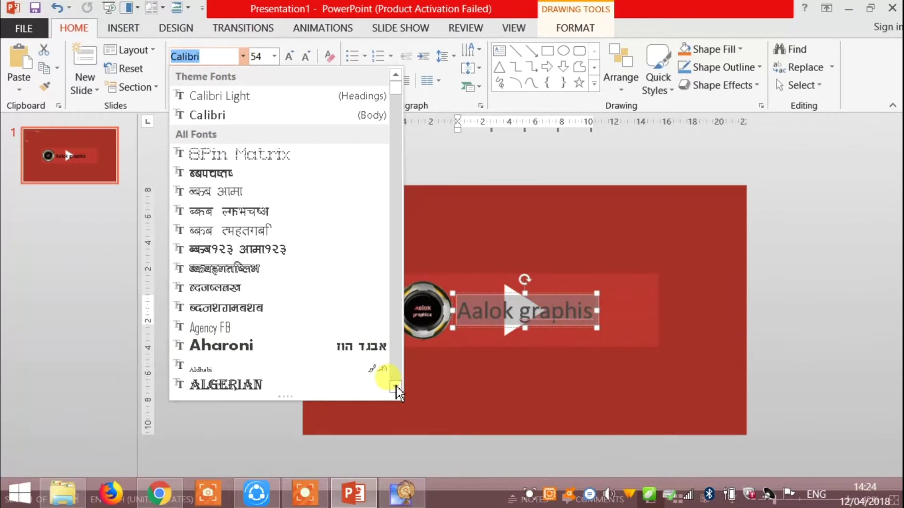
pyautogui.click(395, 388)
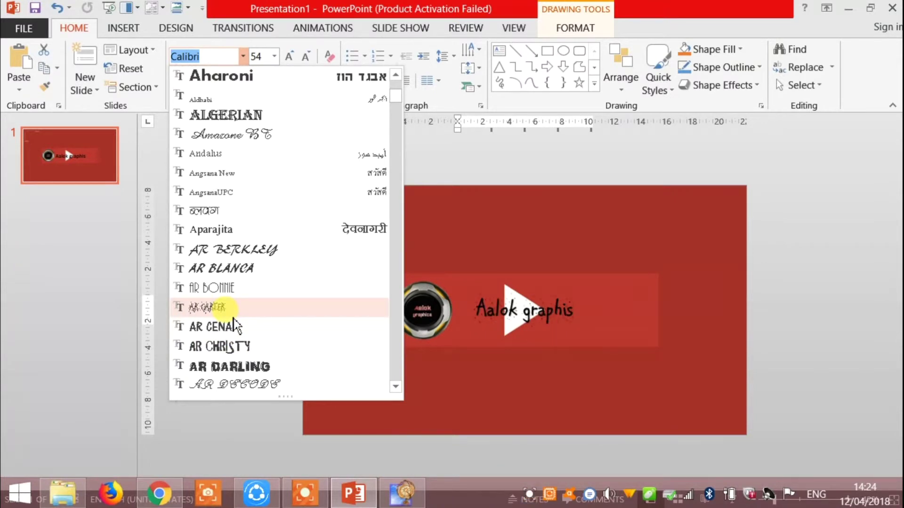
pyautogui.click(224, 326)
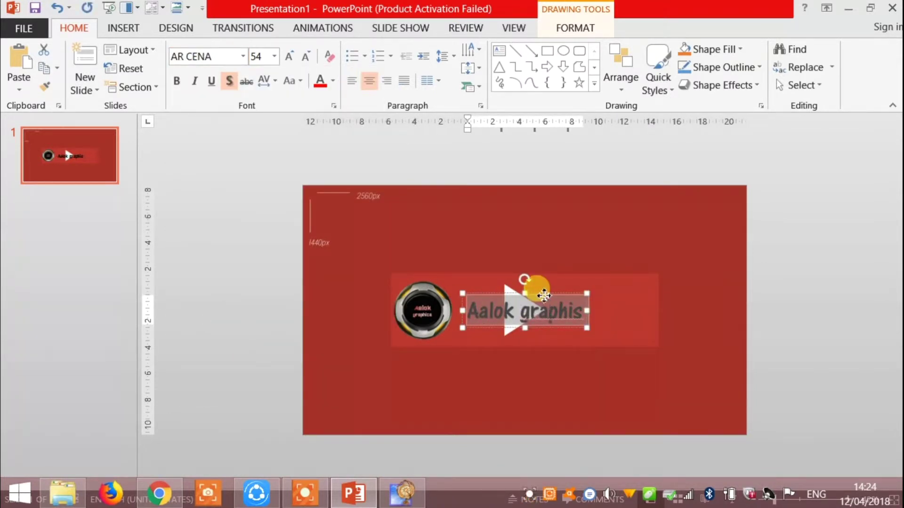
pyautogui.moveTo(543, 295); pyautogui.dragTo(553, 287)
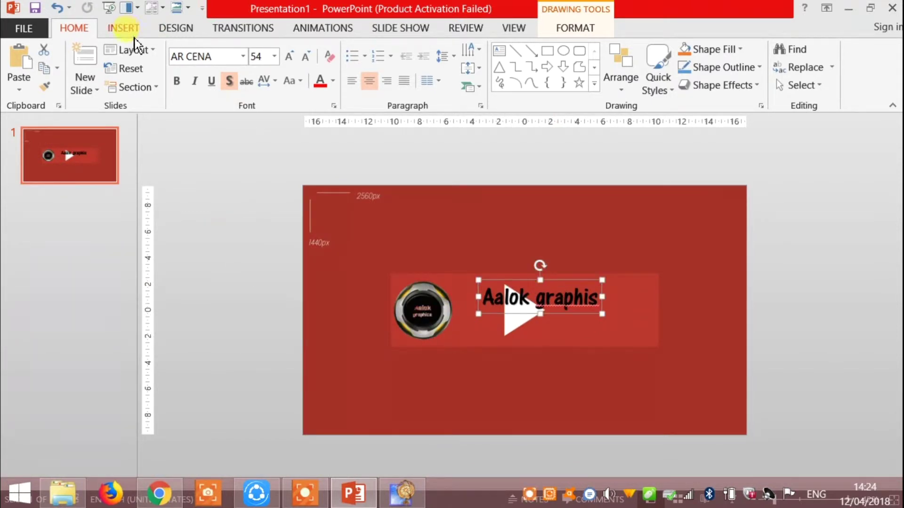
pyautogui.click(123, 28)
pyautogui.click(585, 89)
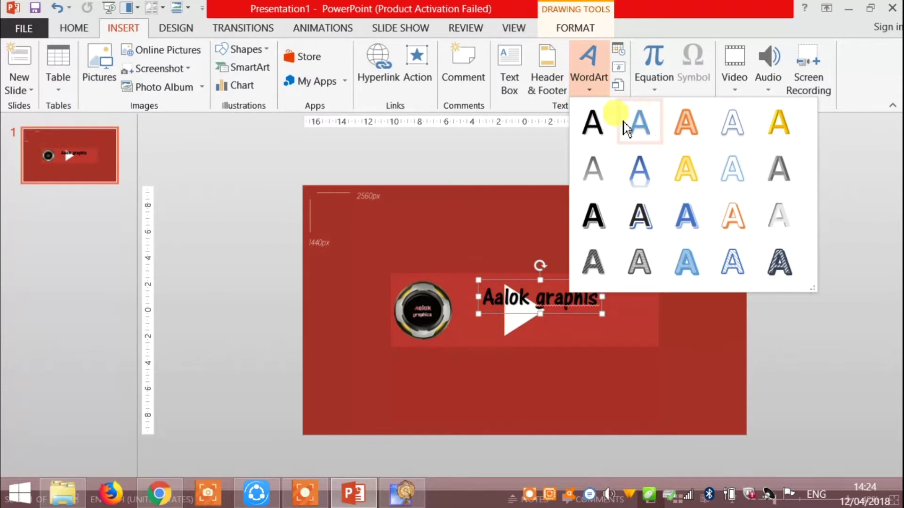
pyautogui.click(592, 123)
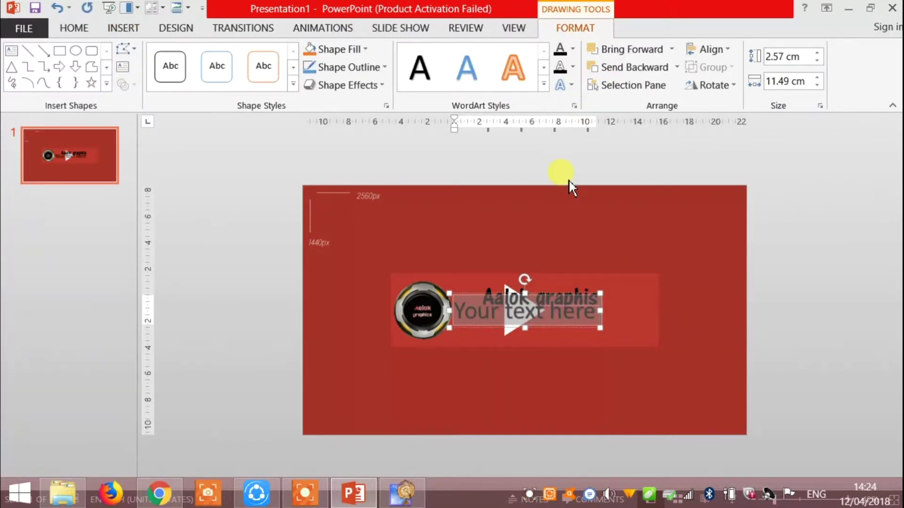
pyautogui.write('WWW')
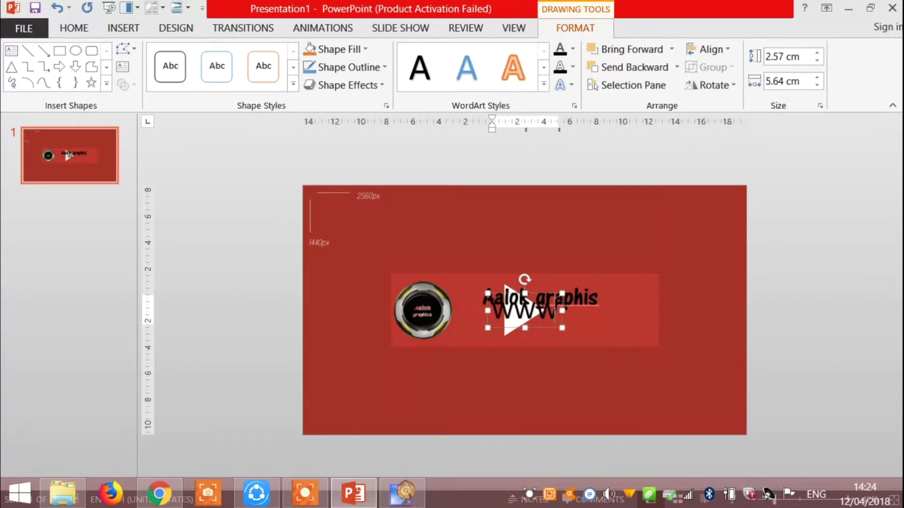
pyautogui.press('BackSpace')
pyautogui.press('BackSpace')
pyautogui.press('BackSpace')
pyautogui.write('www.youtub')
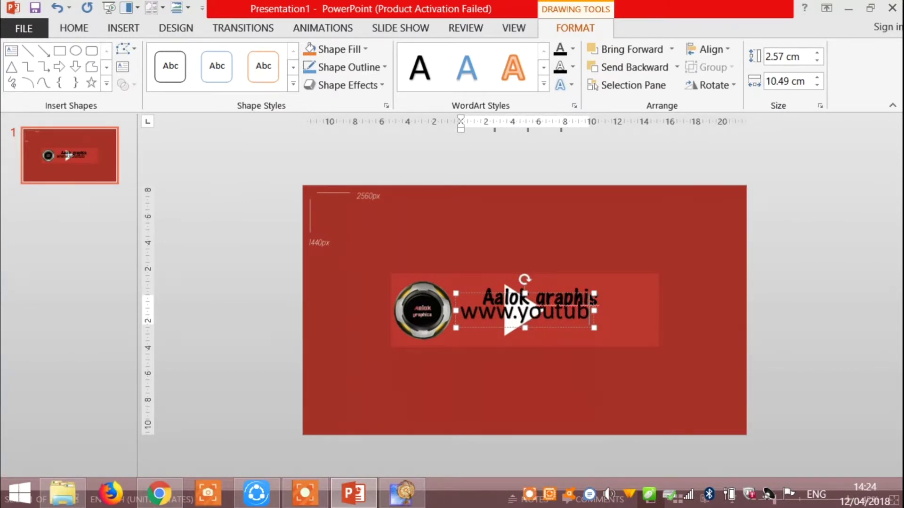
pyautogui.write('e.com/Aalok graphics')
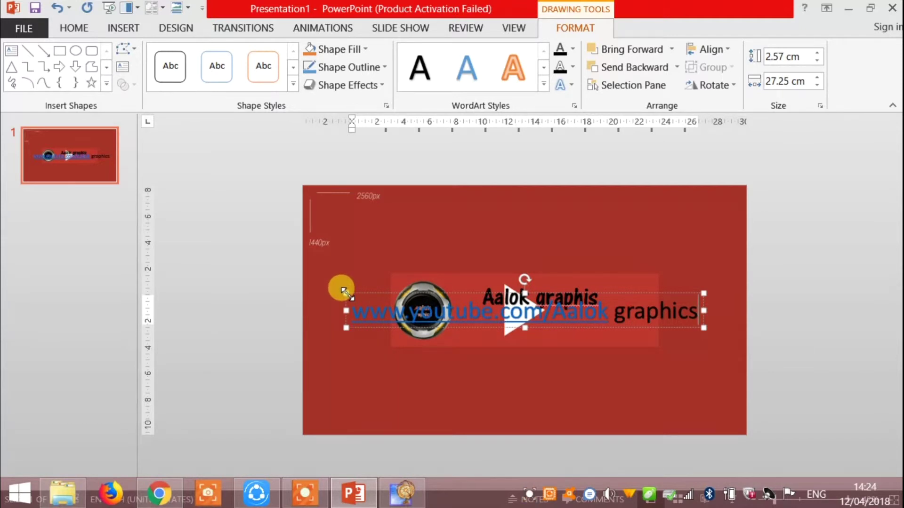
# Shrink the URL text two font-size steps with Ctrl+[.
pyautogui.hotkey('ctrl', 'a')
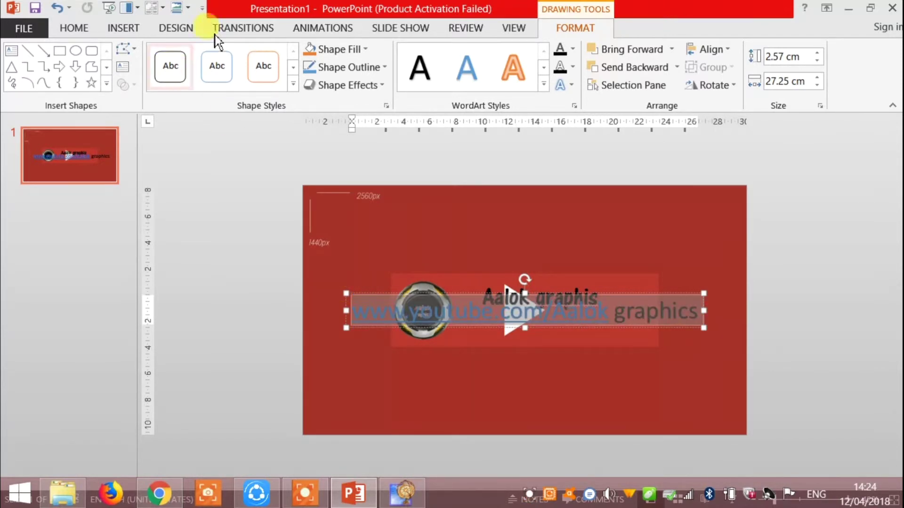
pyautogui.hotkey('ctrl', '[')
pyautogui.hotkey('ctrl', '[')
pyautogui.hotkey('ctrl', '[')
pyautogui.hotkey('ctrl', '[')
pyautogui.hotkey('ctrl', '[')
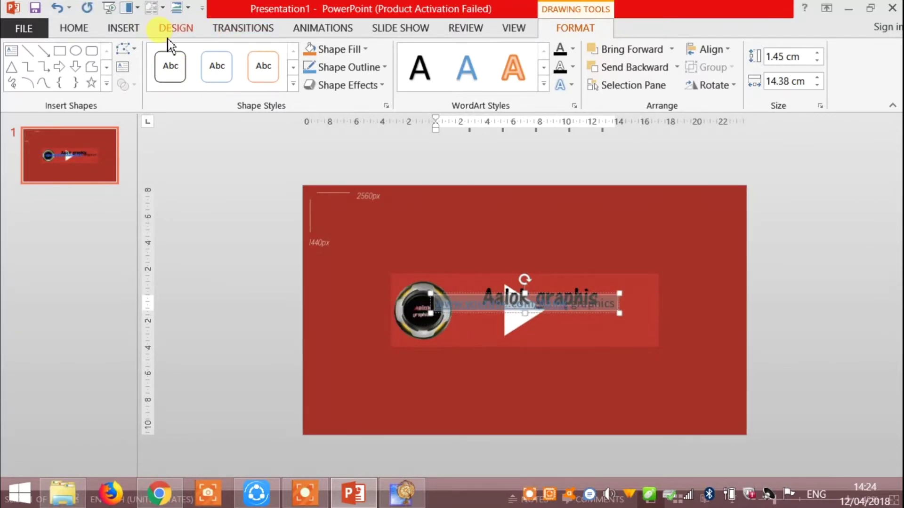
pyautogui.hotkey('ctrl', '[')
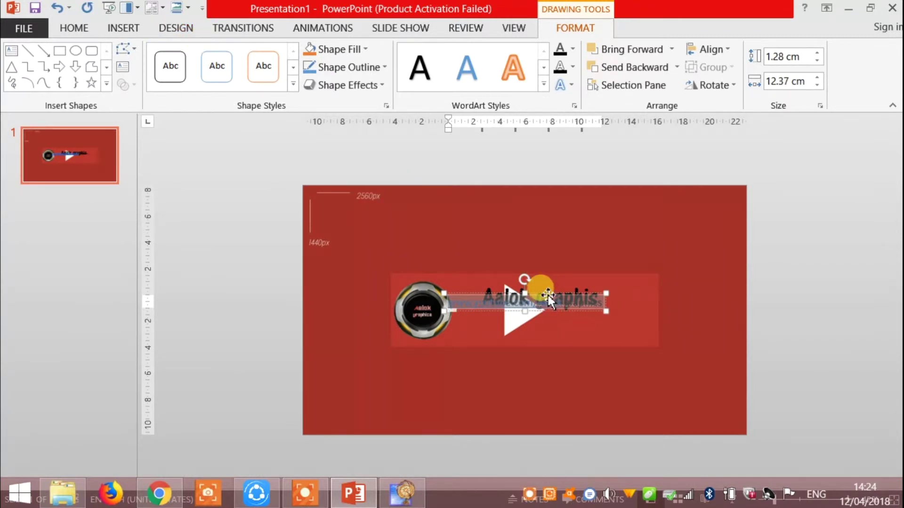
pyautogui.click(548, 296)
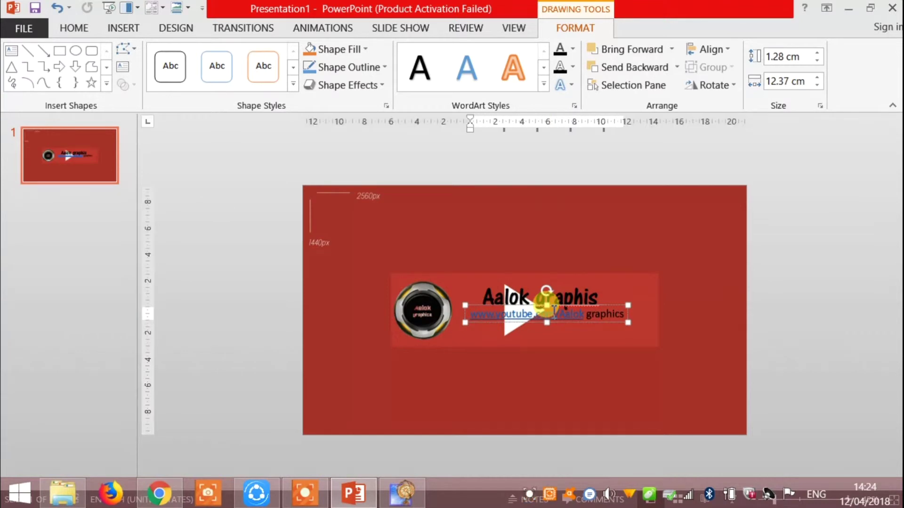
pyautogui.rightClick(552, 313)
pyautogui.click(497, 313)
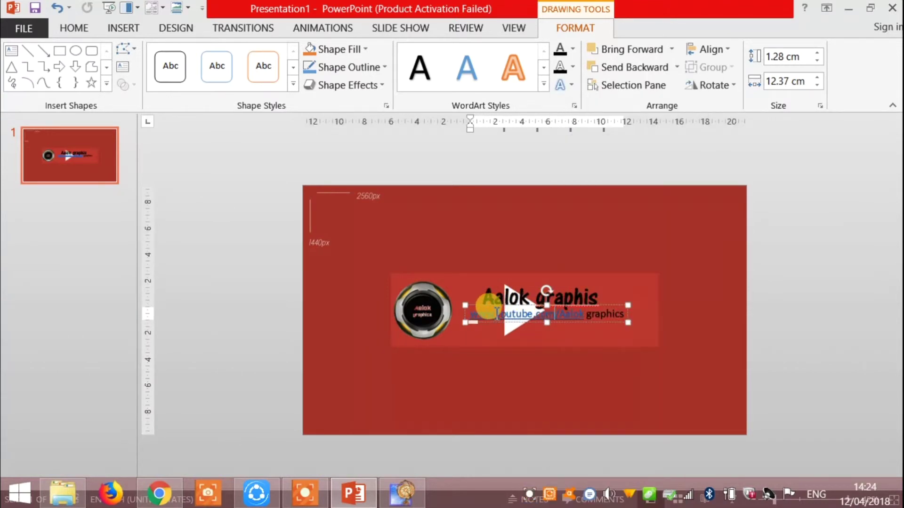
pyautogui.press('BackSpace')
pyautogui.press('BackSpace')
pyautogui.press('BackSpace')
pyautogui.press('BackSpace')
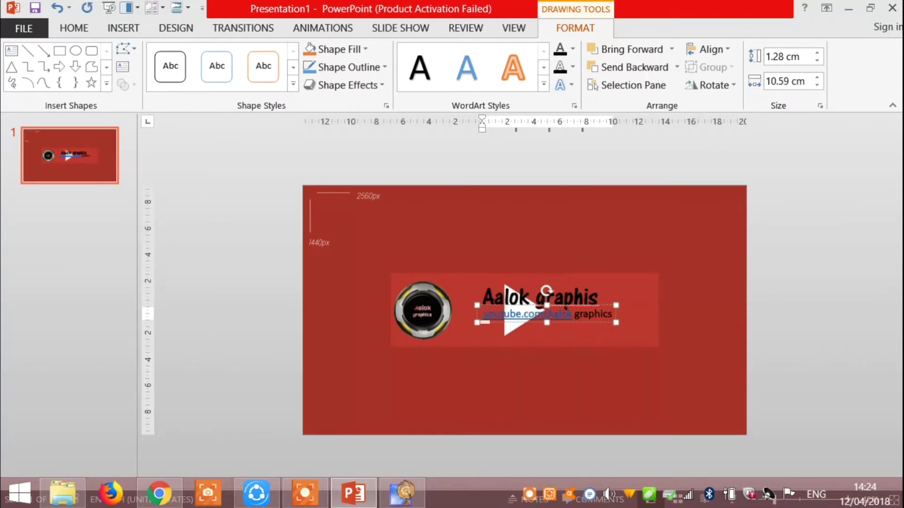
pyautogui.write('WWW.')
pyautogui.click(812, 286)
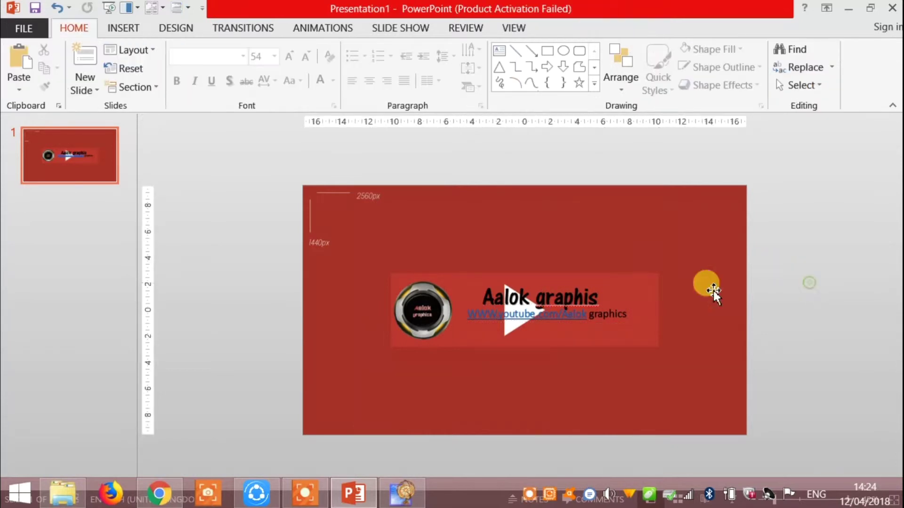
pyautogui.moveTo(588, 314); pyautogui.dragTo(467, 306)
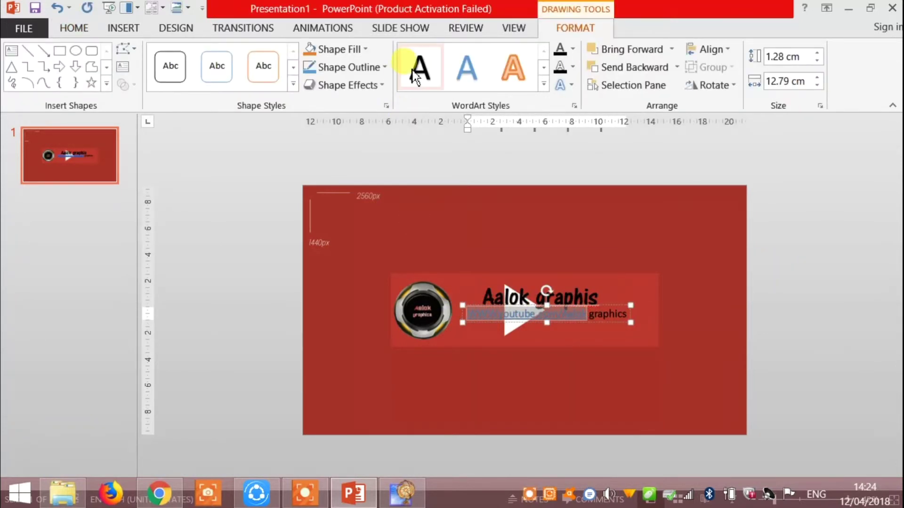
pyautogui.click(820, 221)
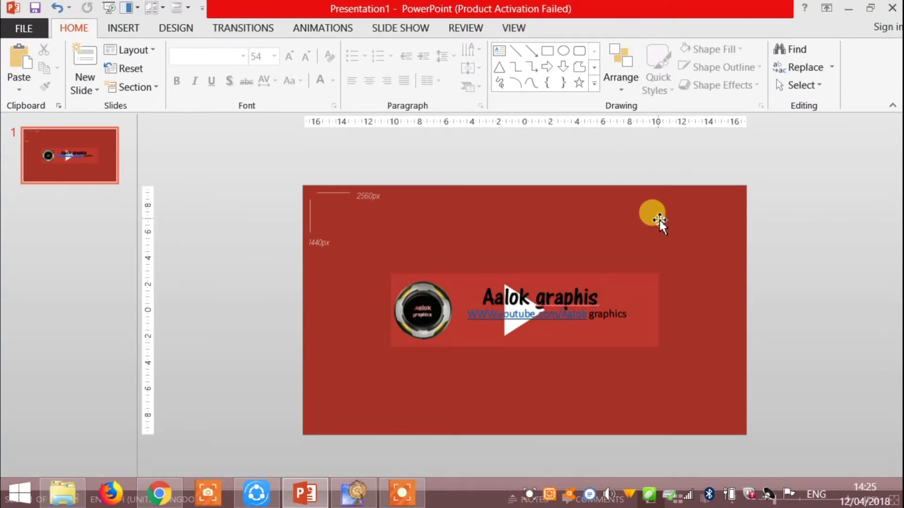
pyautogui.click(660, 221)
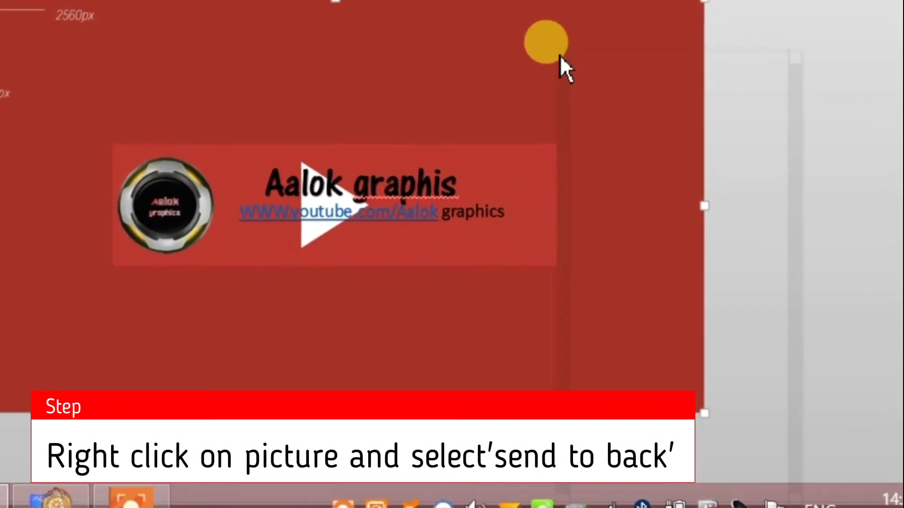
# Send the blue picture to the back and correct 'graphis' to 'graphic' in the title.
pyautogui.rightClick(600, 121)
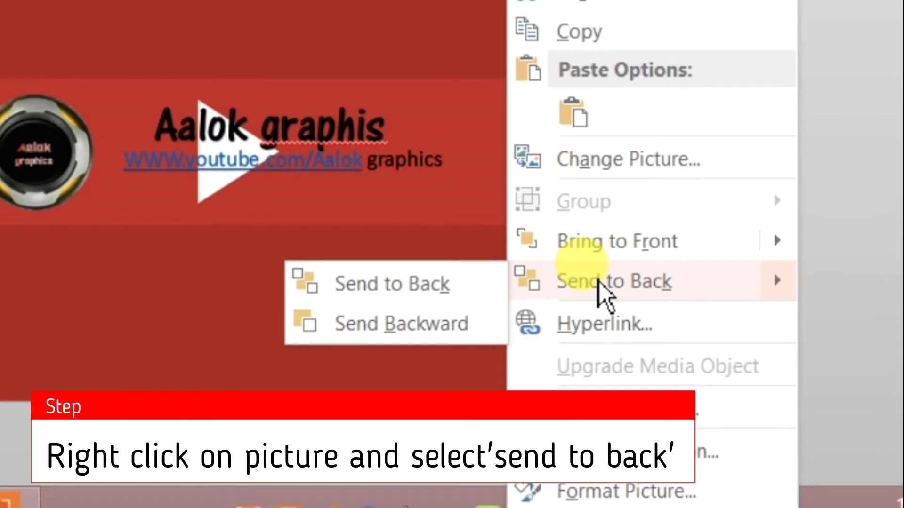
pyautogui.moveTo(613, 281)
pyautogui.click(599, 282)
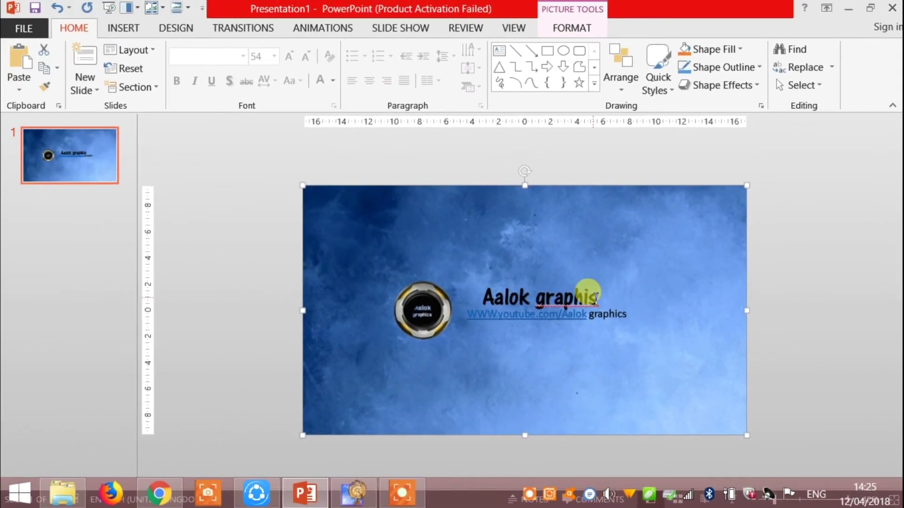
pyautogui.click(588, 295)
pyautogui.rightClick(594, 299)
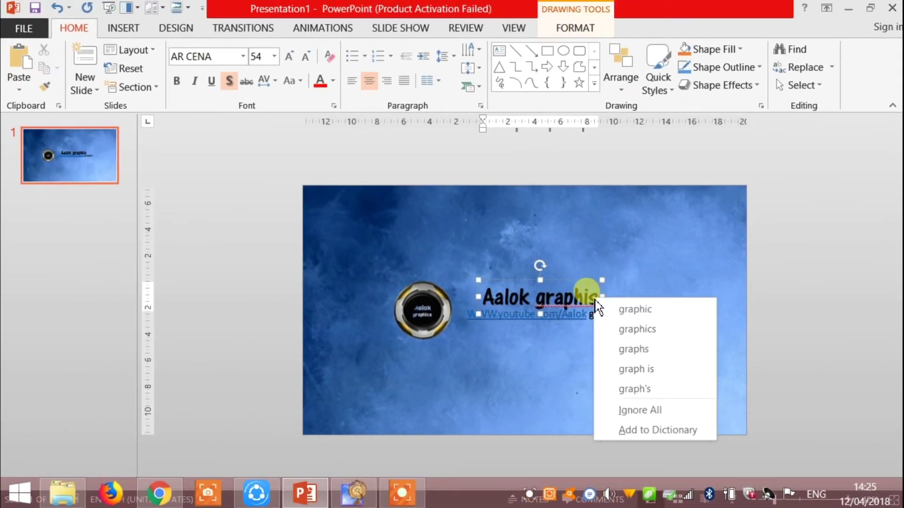
pyautogui.press('Escape')
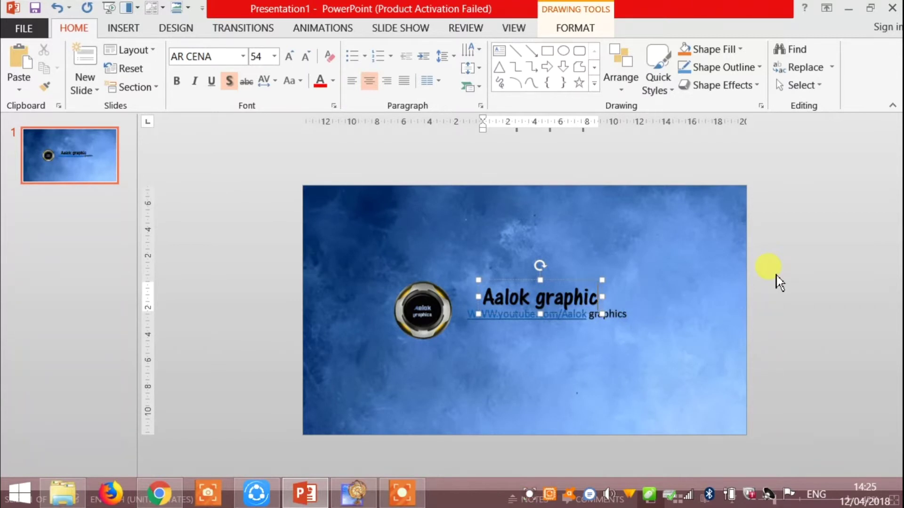
pyautogui.click(776, 275)
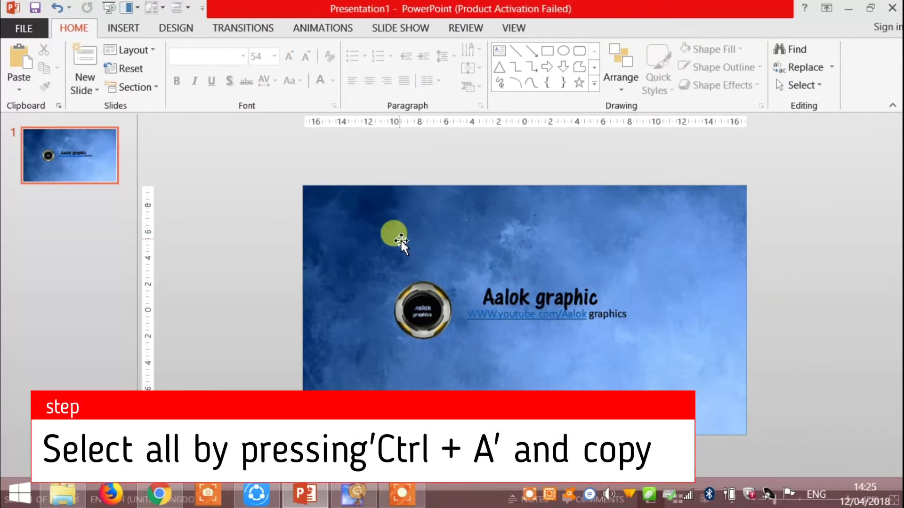
# Select all slide objects with Ctrl+A and copy them.
pyautogui.hotkey('ctrl', 'a')
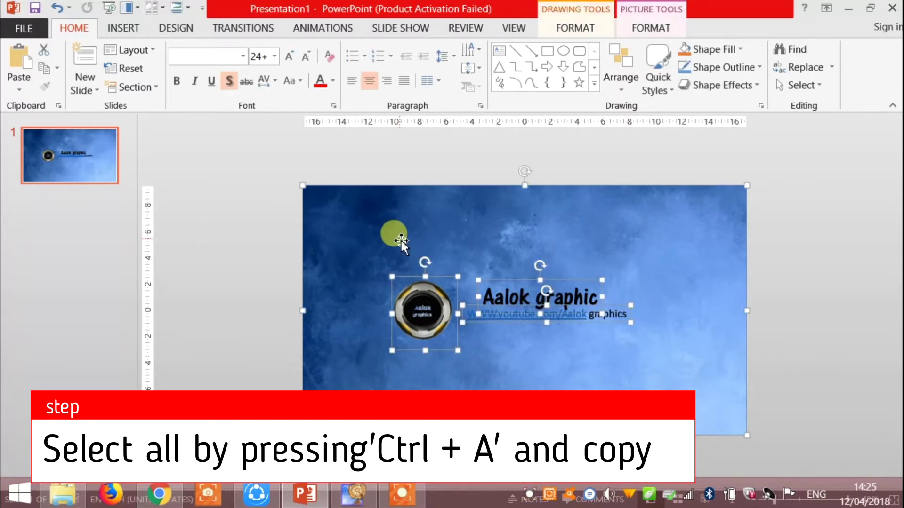
pyautogui.rightClick(401, 241)
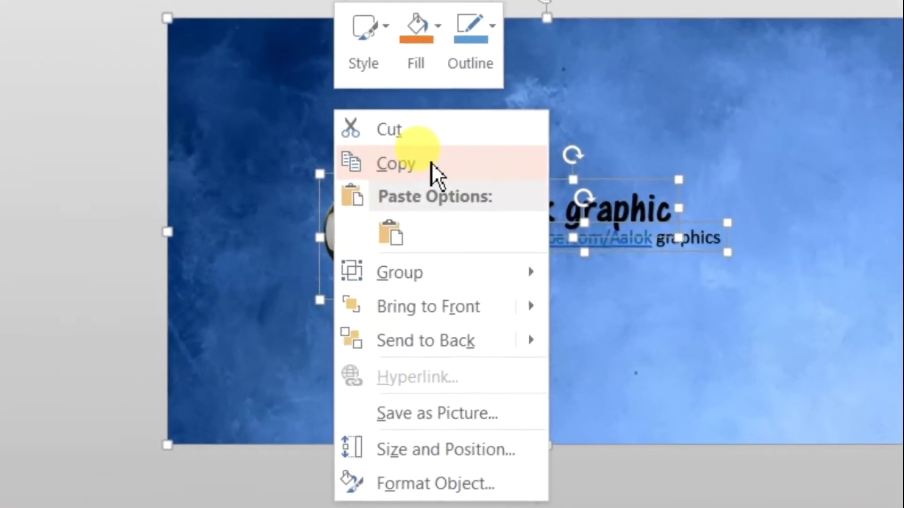
pyautogui.click(438, 203)
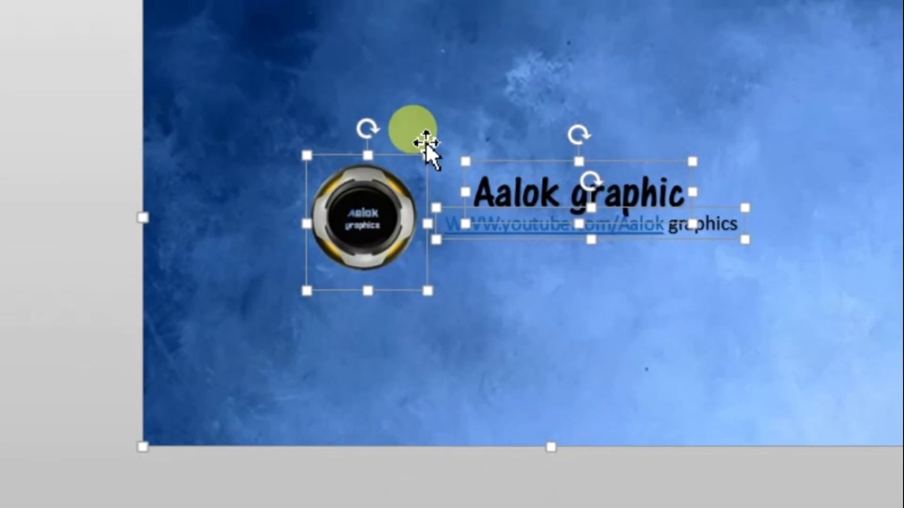
# Search the Start menu for Paint.
pyautogui.press('super')
pyautogui.write('QP')
pyautogui.press('BackSpace')
pyautogui.press('BackSpace')
pyautogui.write('PAI')
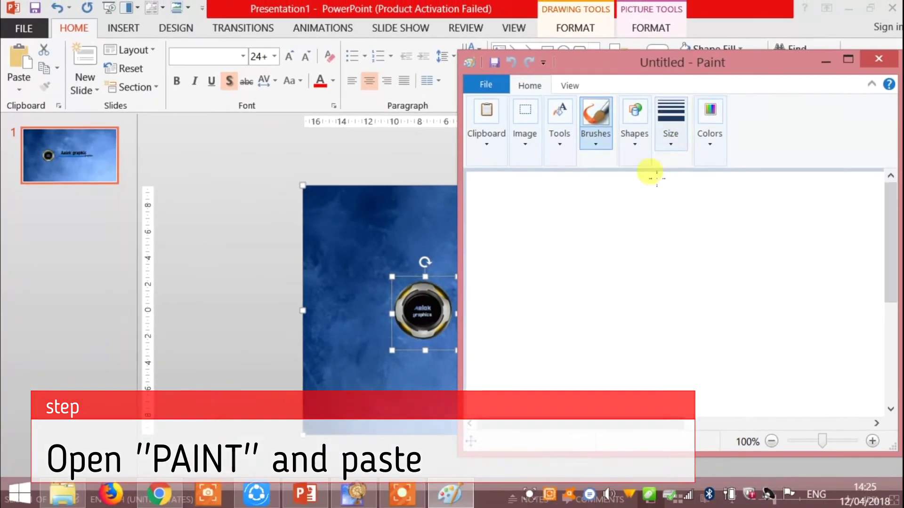
# Paste the copied slide into Paint and maximize the Paint window.
pyautogui.hotkey('ctrl', 'v')
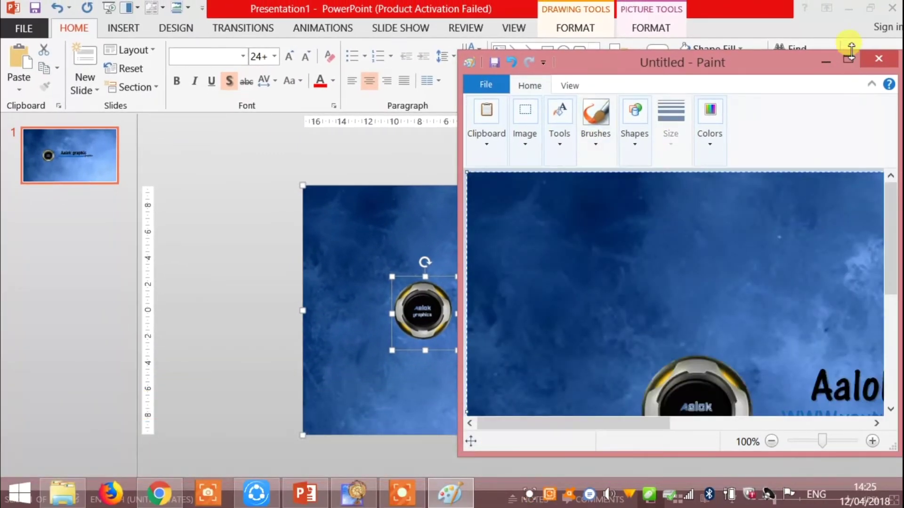
pyautogui.click(850, 60)
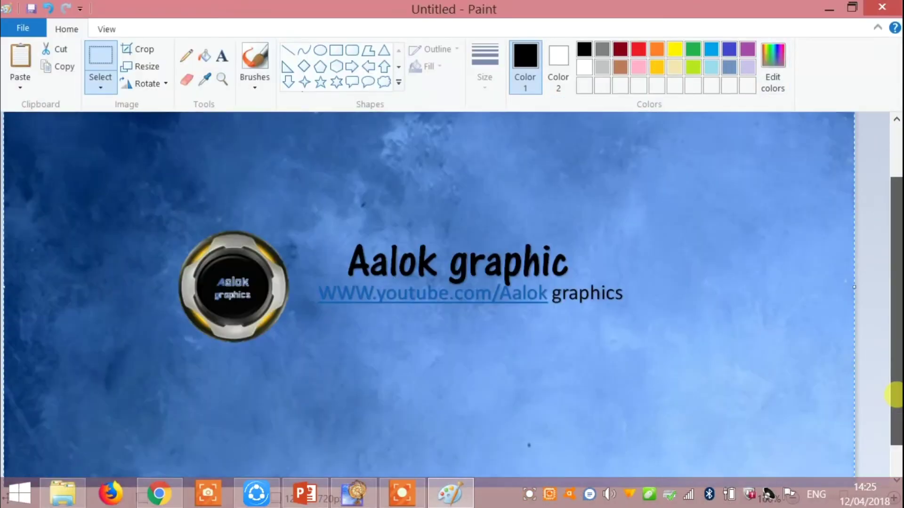
pyautogui.moveTo(894, 353); pyautogui.dragTo(893, 433)
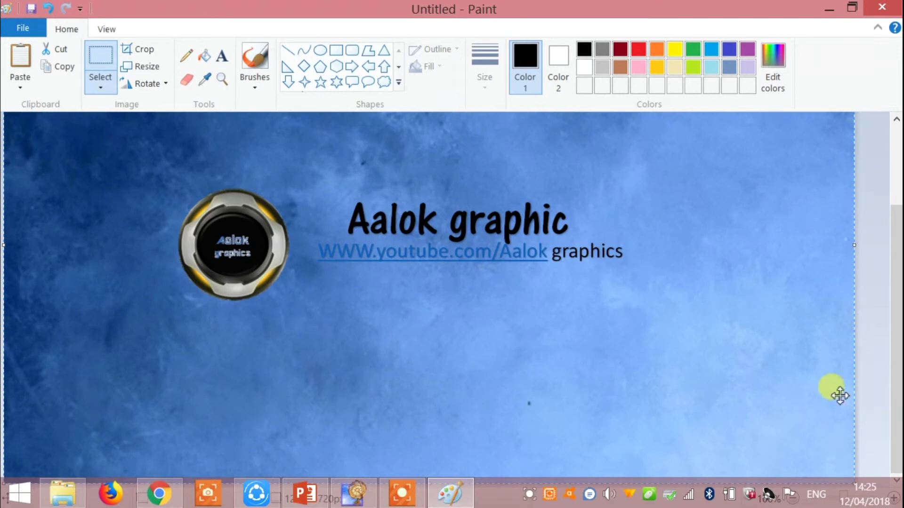
pyautogui.moveTo(897, 438); pyautogui.dragTo(897, 303)
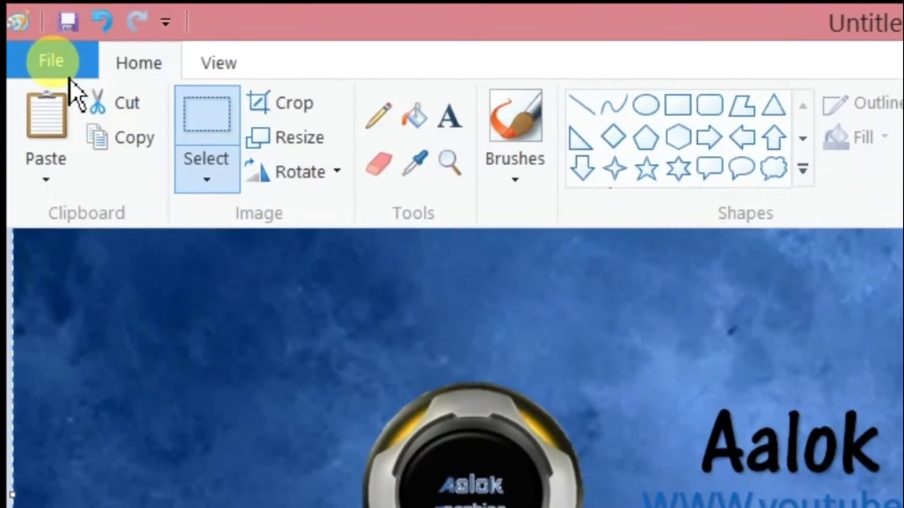
# Save the image as Untitled.png on the Desktop, then minimize Paint and PowerPoint.
pyautogui.click(52, 57)
pyautogui.click(148, 253)
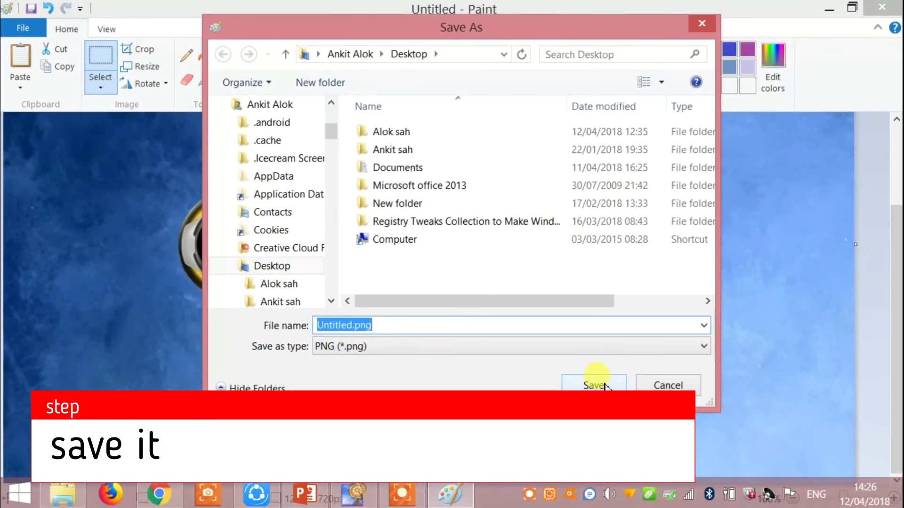
pyautogui.click(597, 380)
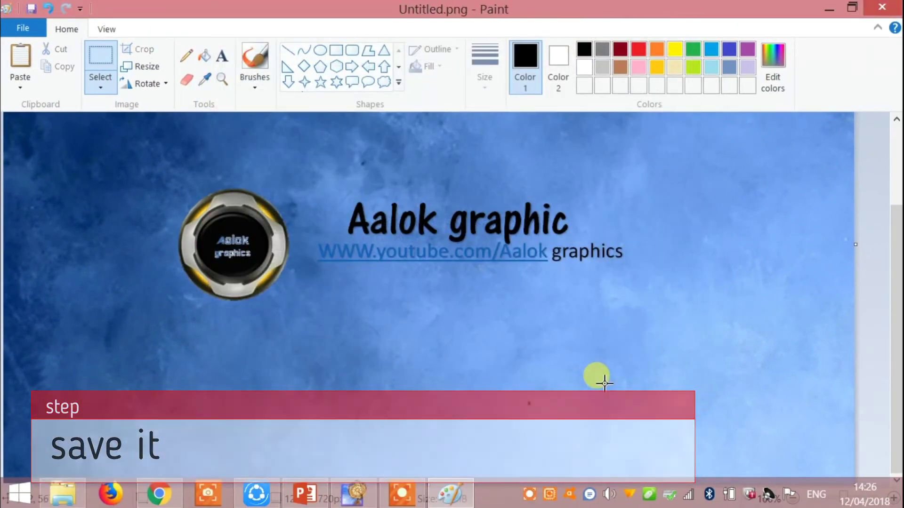
pyautogui.click(829, 9)
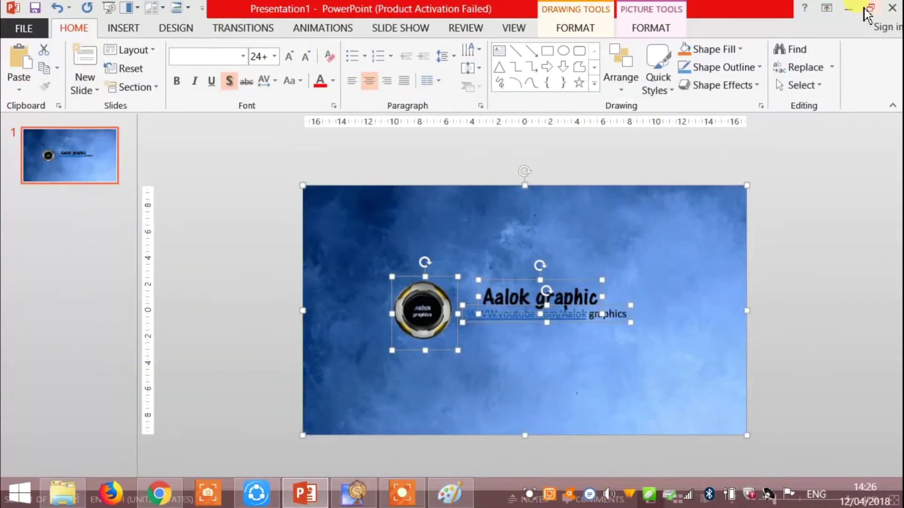
pyautogui.click(871, 6)
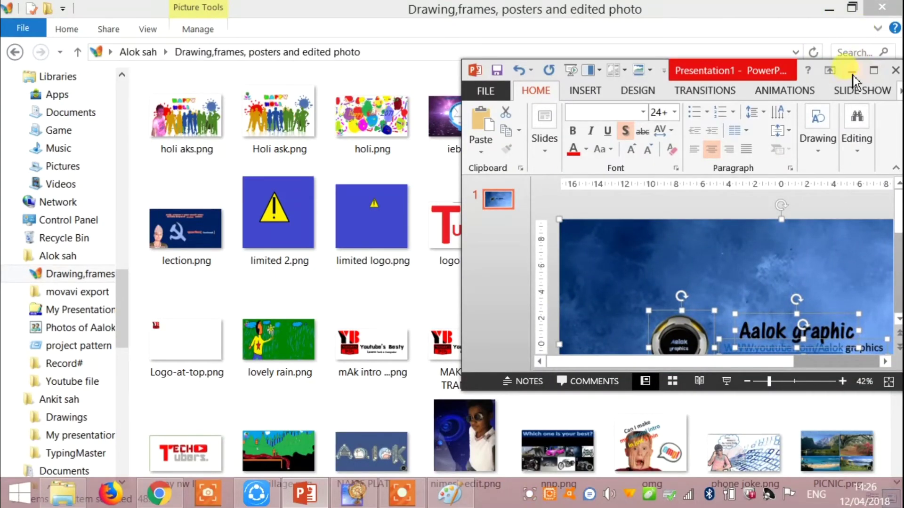
# Go to the desktop and open Untitled.png with Windows Photo Gallery.
pyautogui.click(852, 70)
pyautogui.click(882, 6)
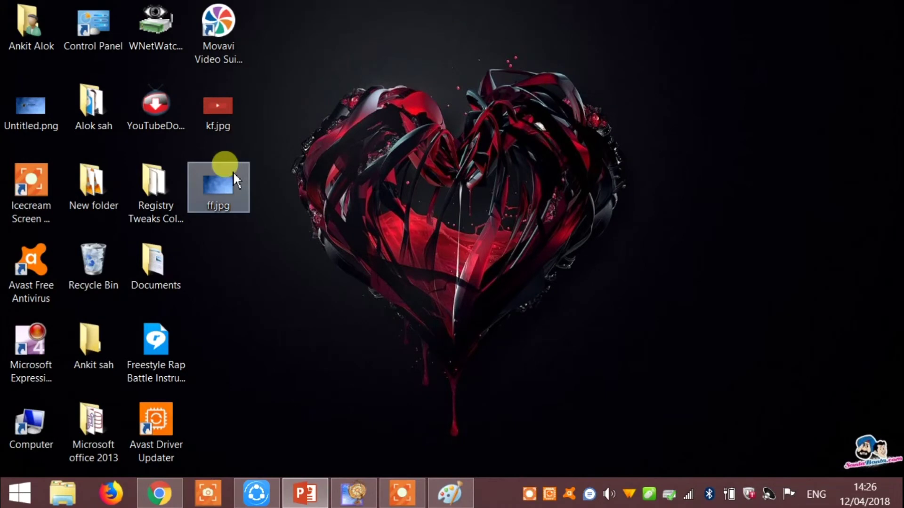
pyautogui.doubleClick(30, 115)
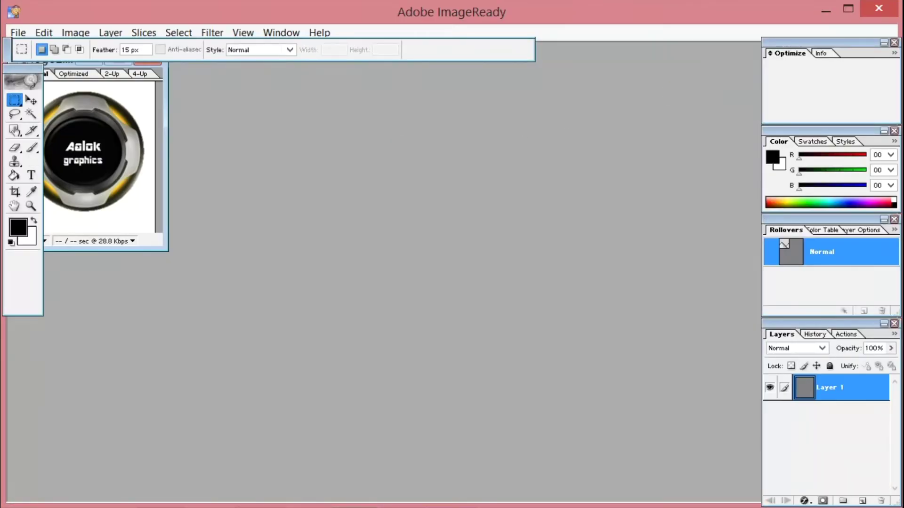
pyautogui.click(829, 7)
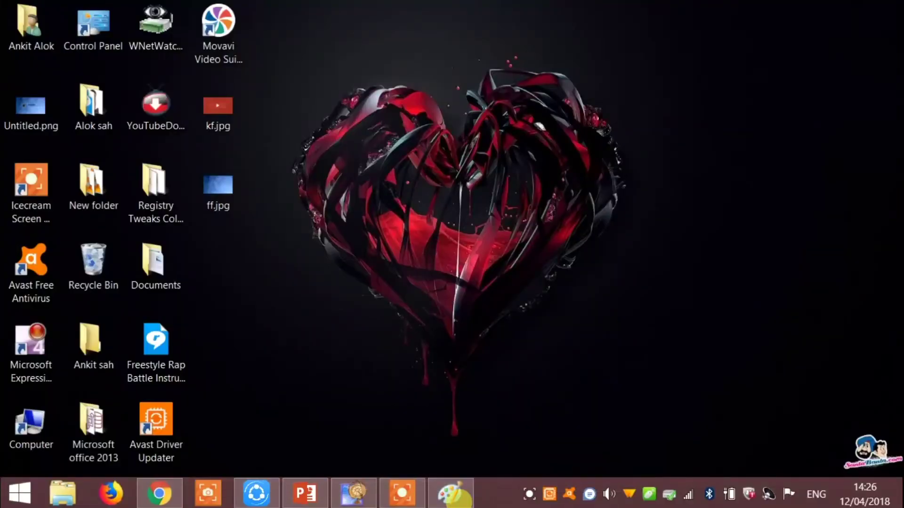
pyautogui.rightClick(30, 111)
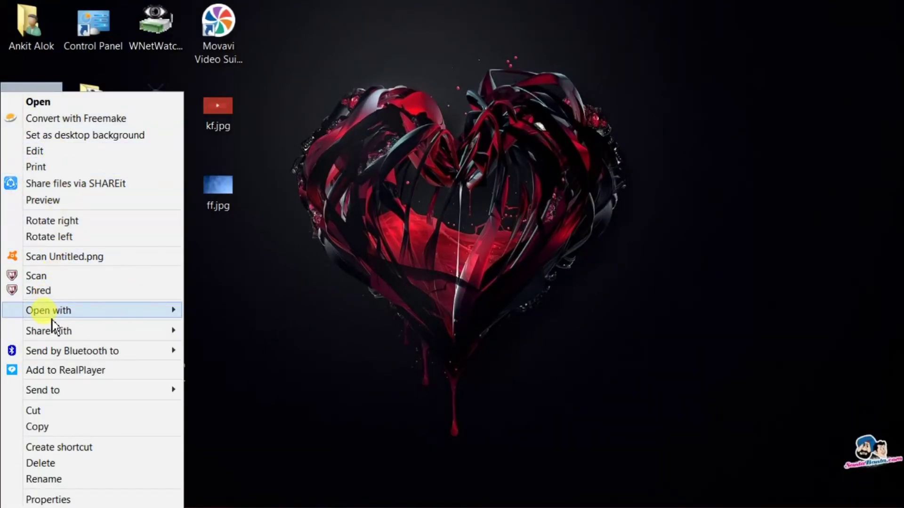
pyautogui.moveTo(92, 310)
pyautogui.click(224, 379)
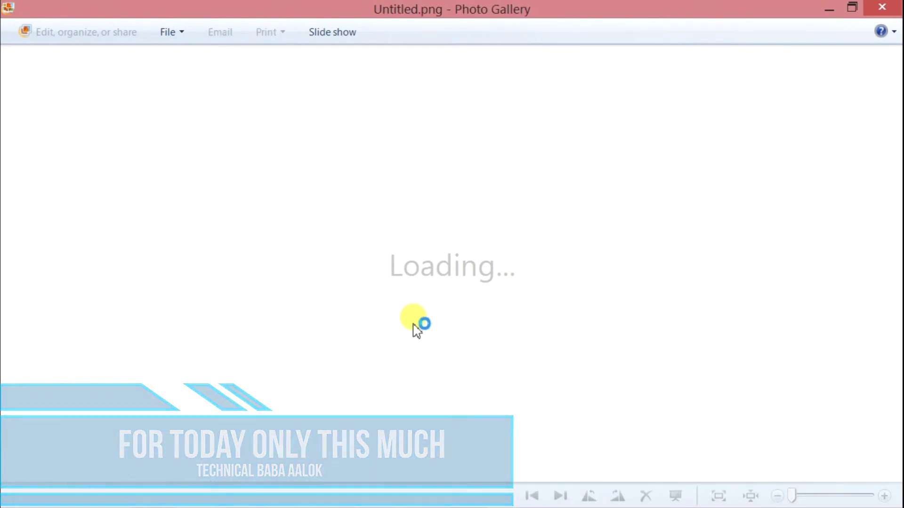
# Zoom in and out on the channel art in Photo Gallery, then fit it to the window.
pyautogui.scroll(1, 414, 323)
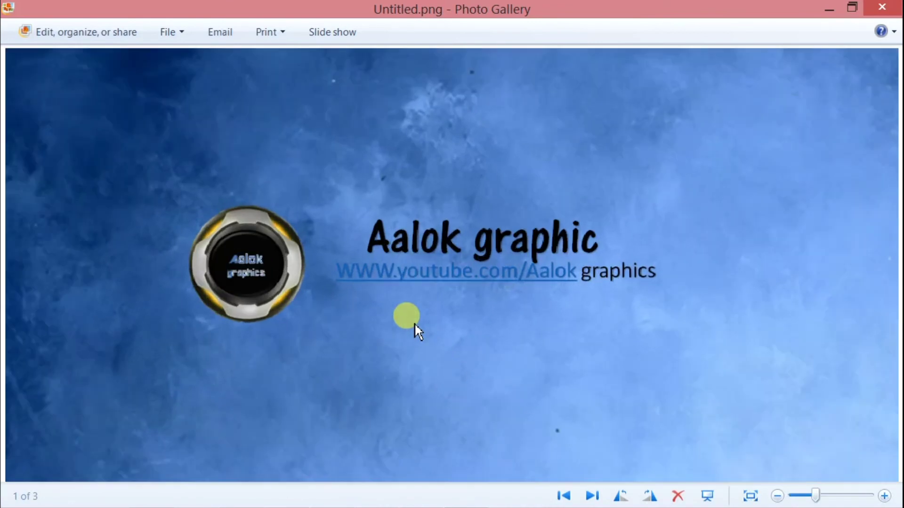
pyautogui.scroll(1, 414, 323)
pyautogui.scroll(1, 414, 323)
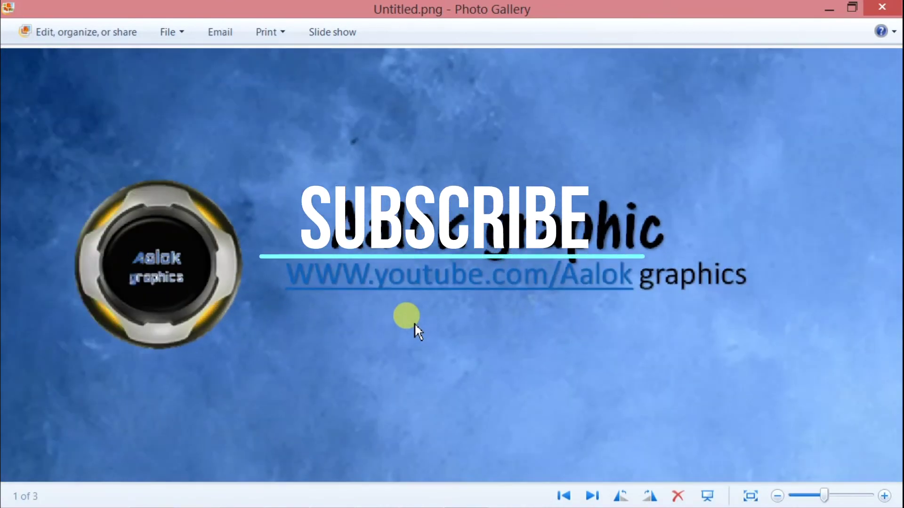
pyautogui.scroll(-3, 415, 323)
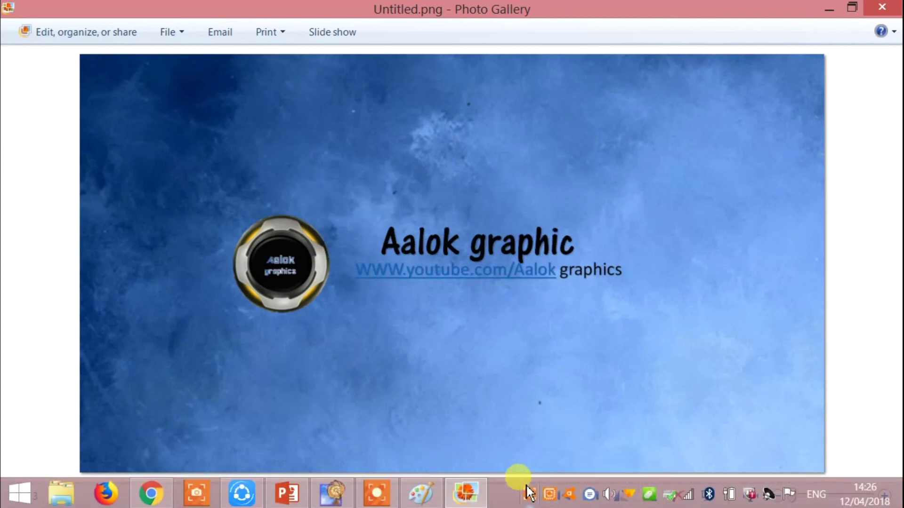
pyautogui.click(532, 503)
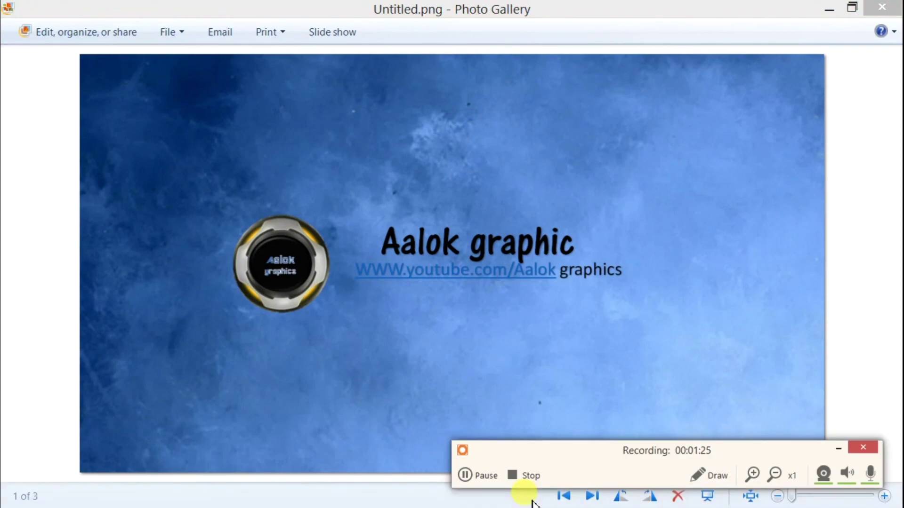